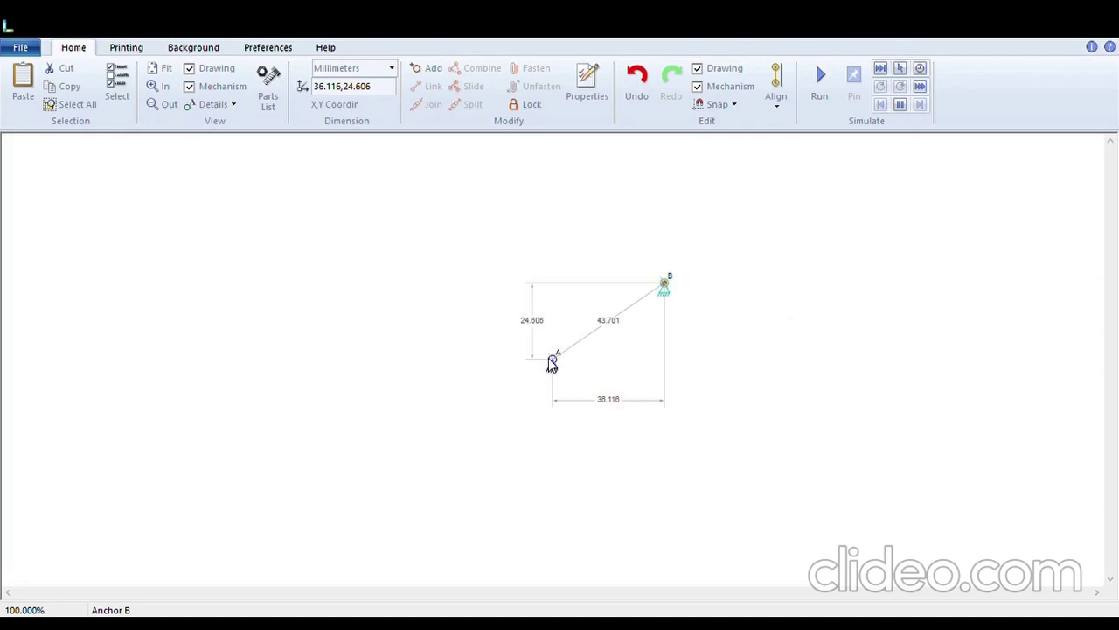
Step: Place anchor B level with A, 85.000 mm away, and connect both anchors with link 3
click(706, 323)
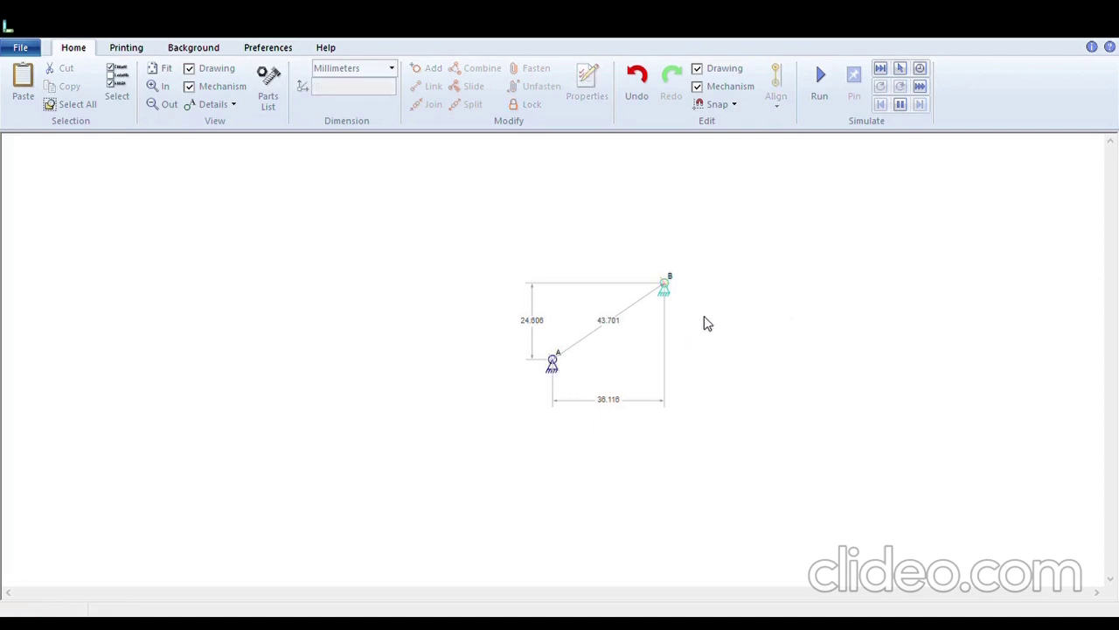
drag(666, 280, 816, 360)
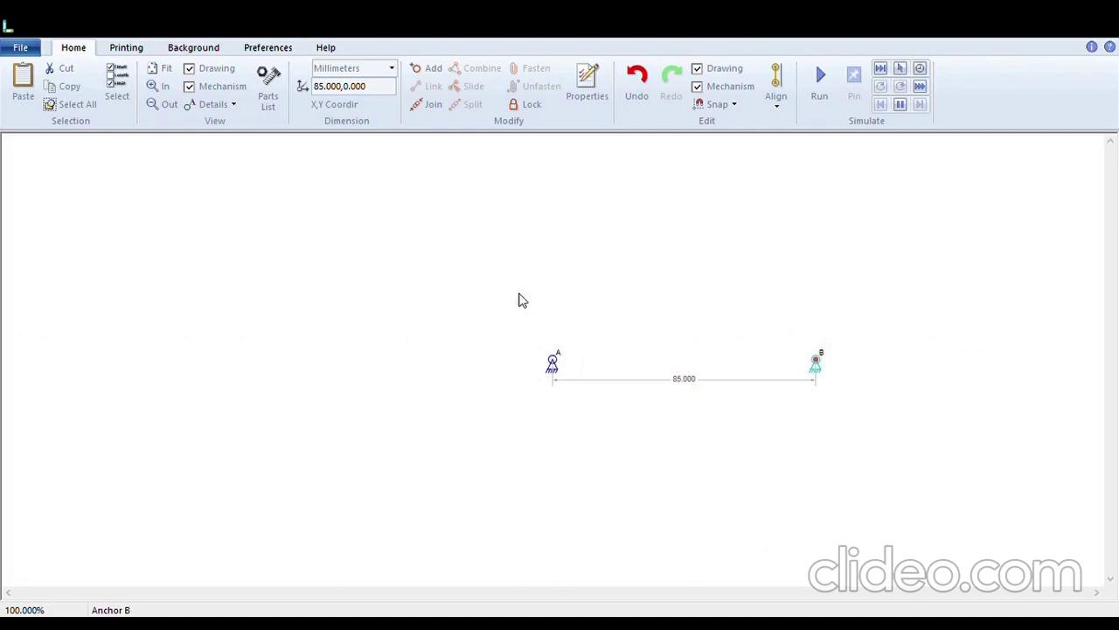
shift+click(552, 362)
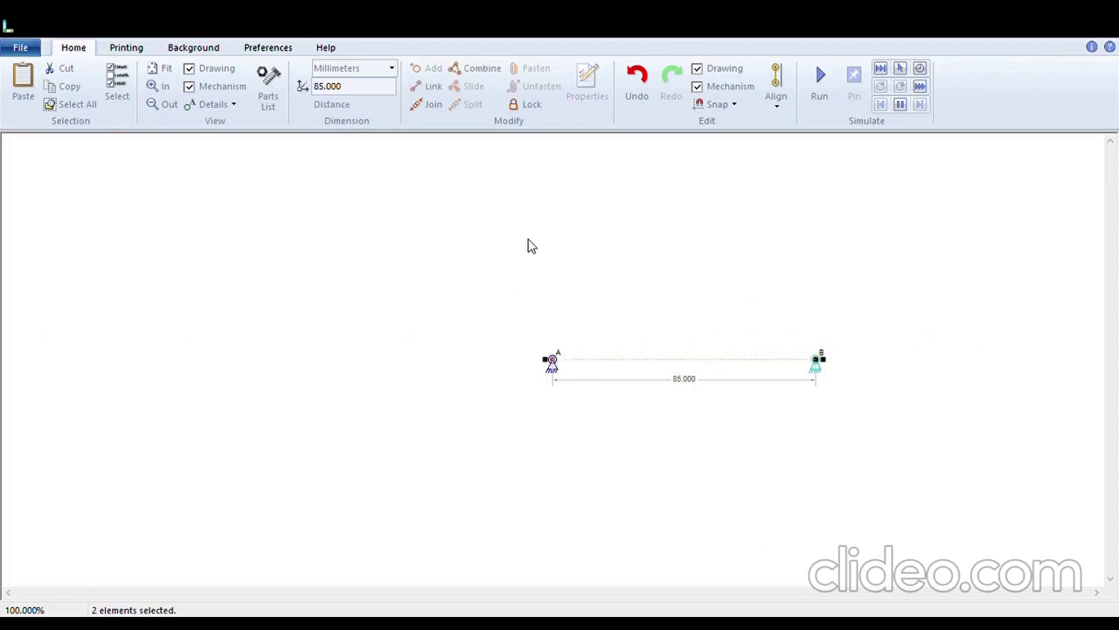
click(433, 102)
click(432, 91)
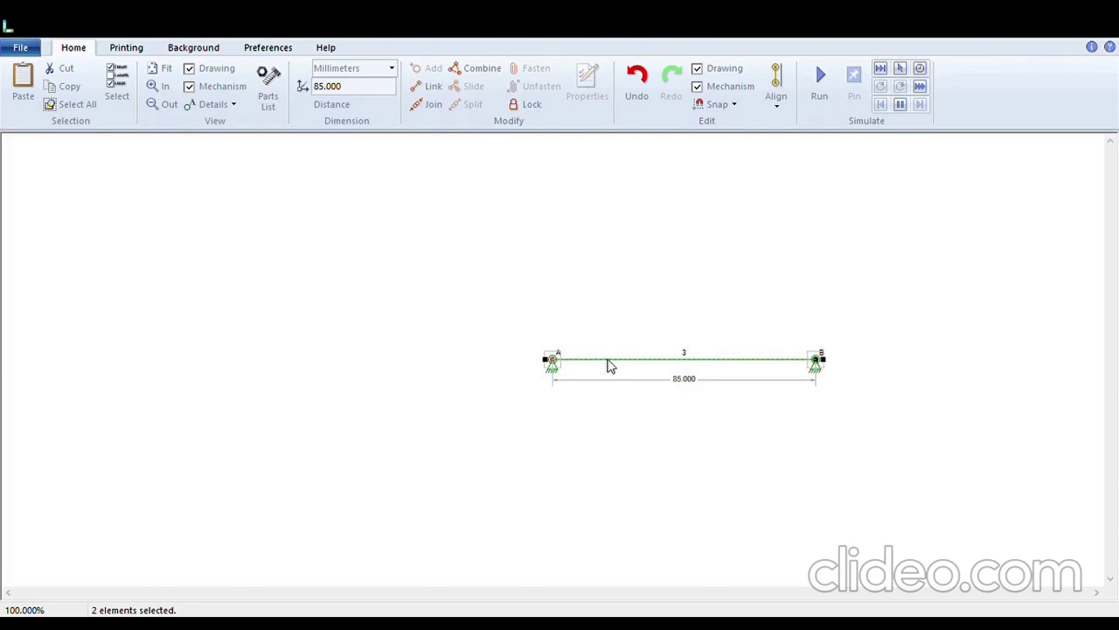
Step: Shift link 3 up and right, then drag anchor B right until the rail spans 104.315 mm
drag(609, 365, 447, 230)
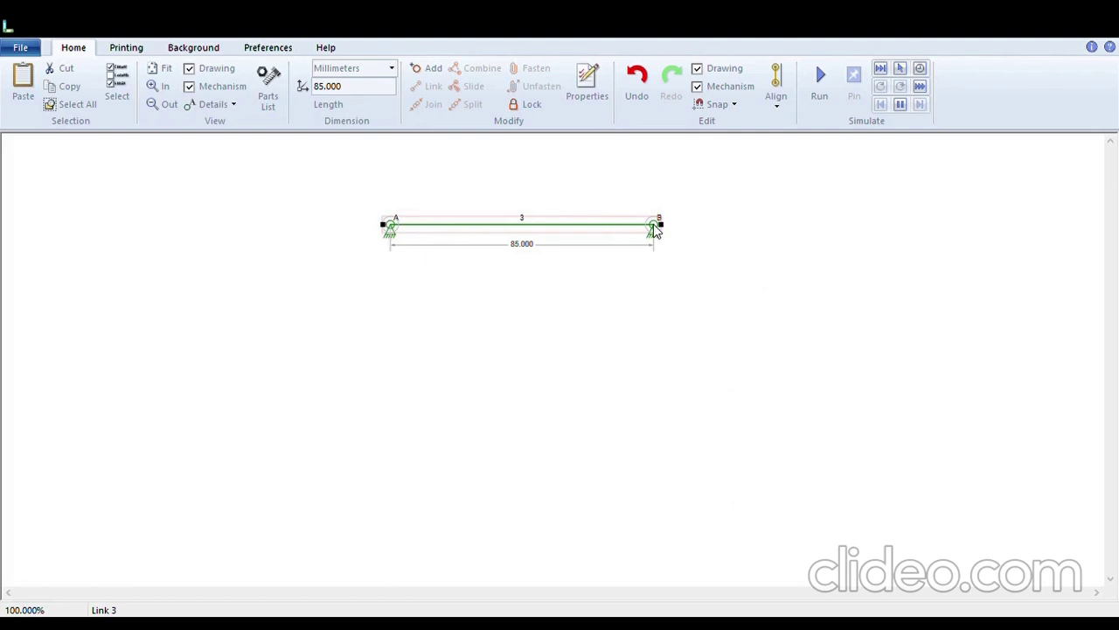
drag(655, 229, 704, 224)
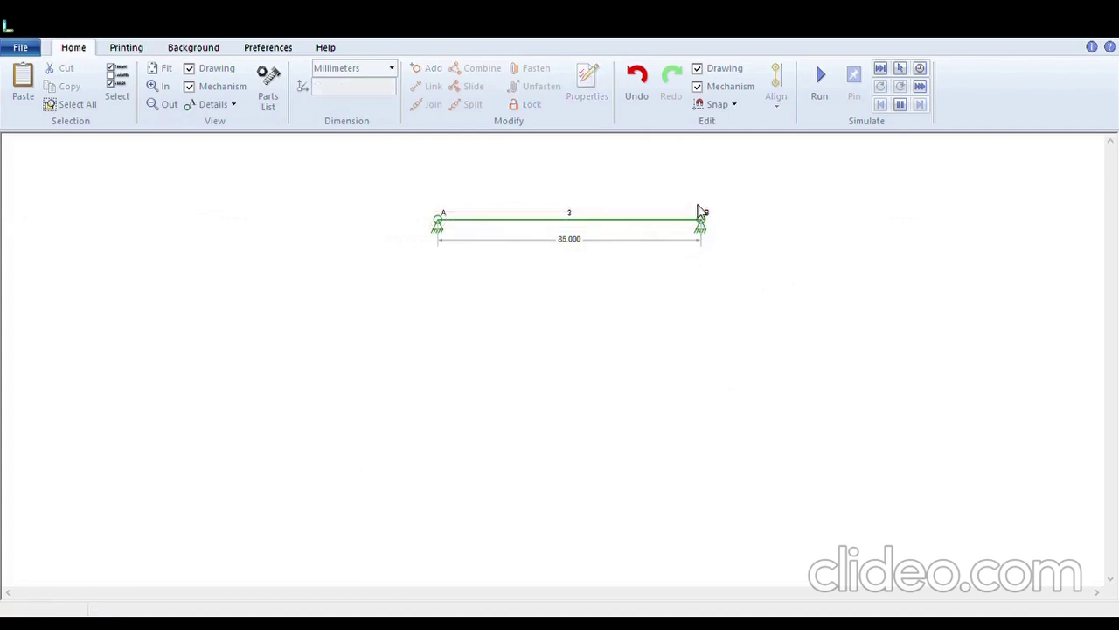
click(703, 224)
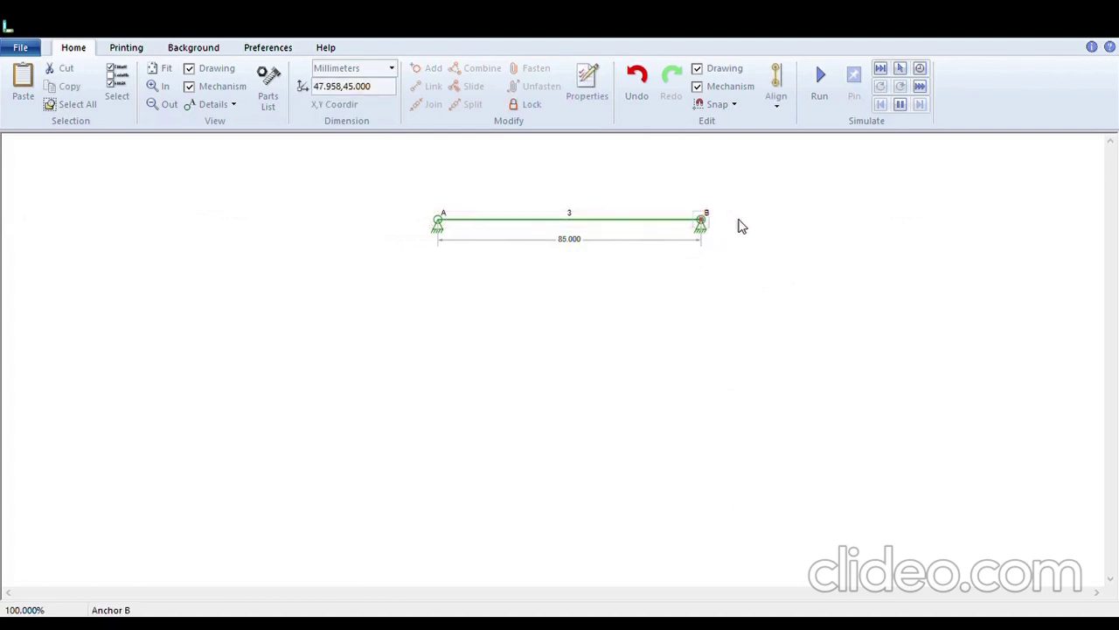
click(704, 219)
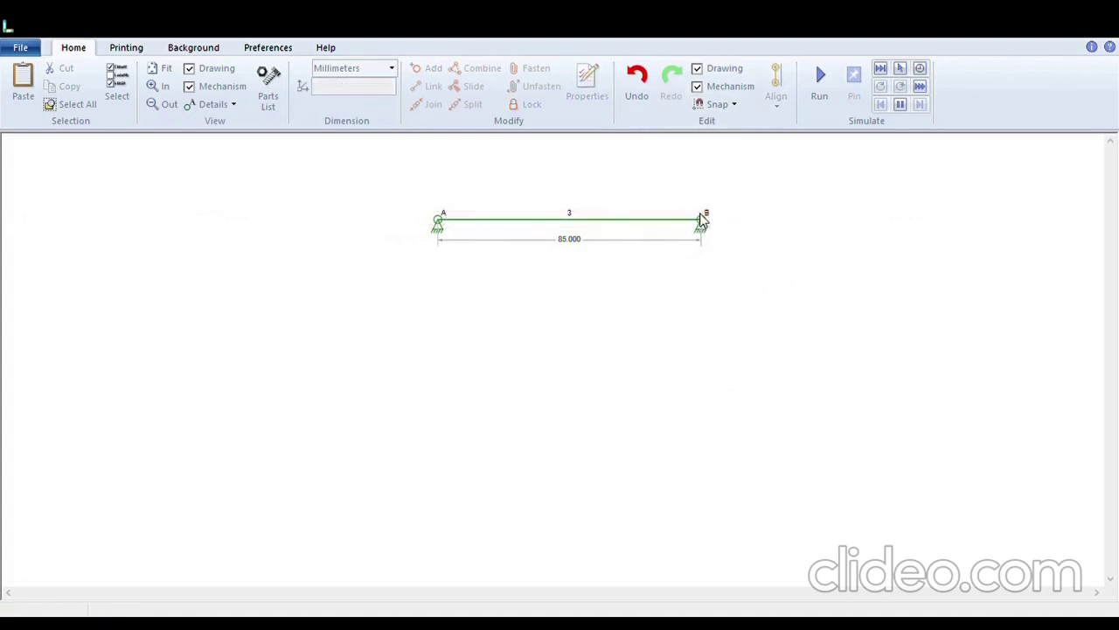
click(704, 222)
drag(704, 222, 764, 222)
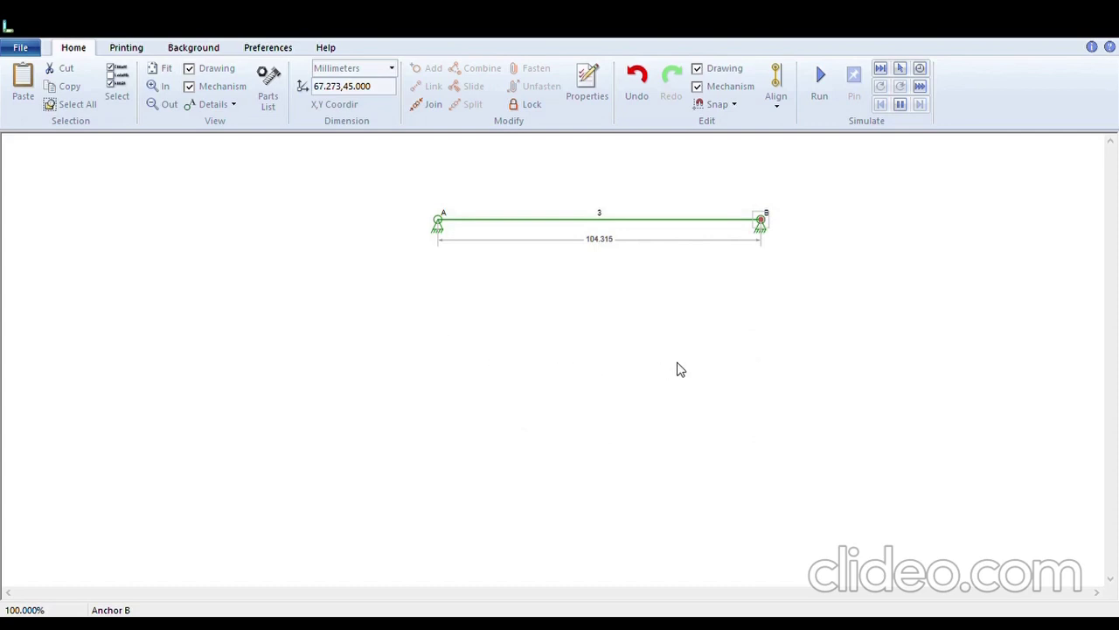
Step: Add crank link 1, 25.192 mm long, pivoted at C 30.030 mm left and 50.000 mm below A
key(ctrl+v)
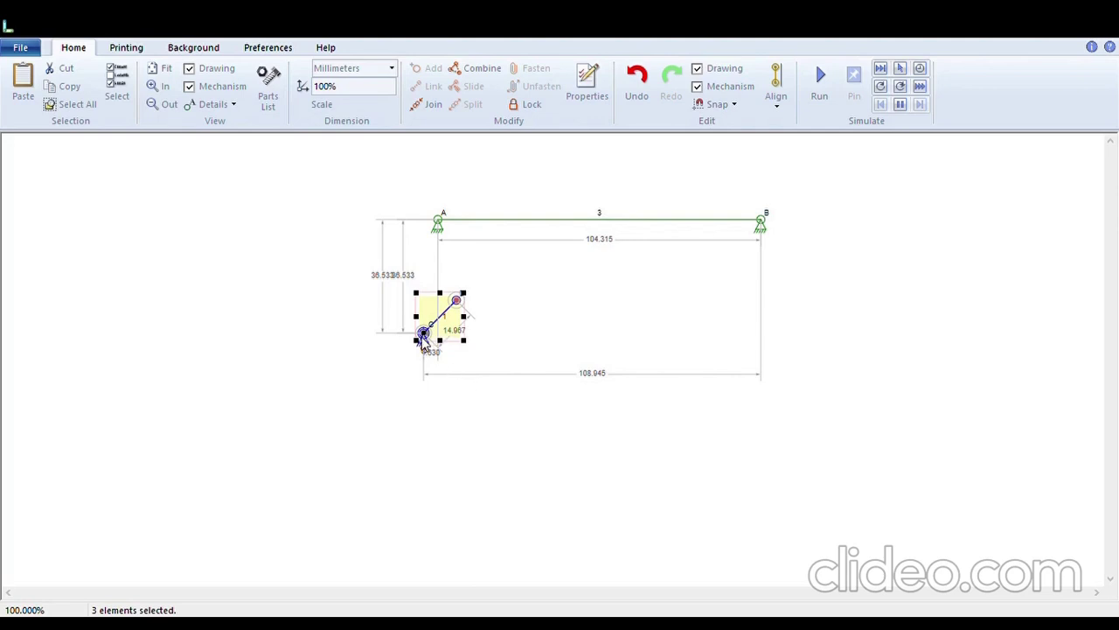
click(478, 407)
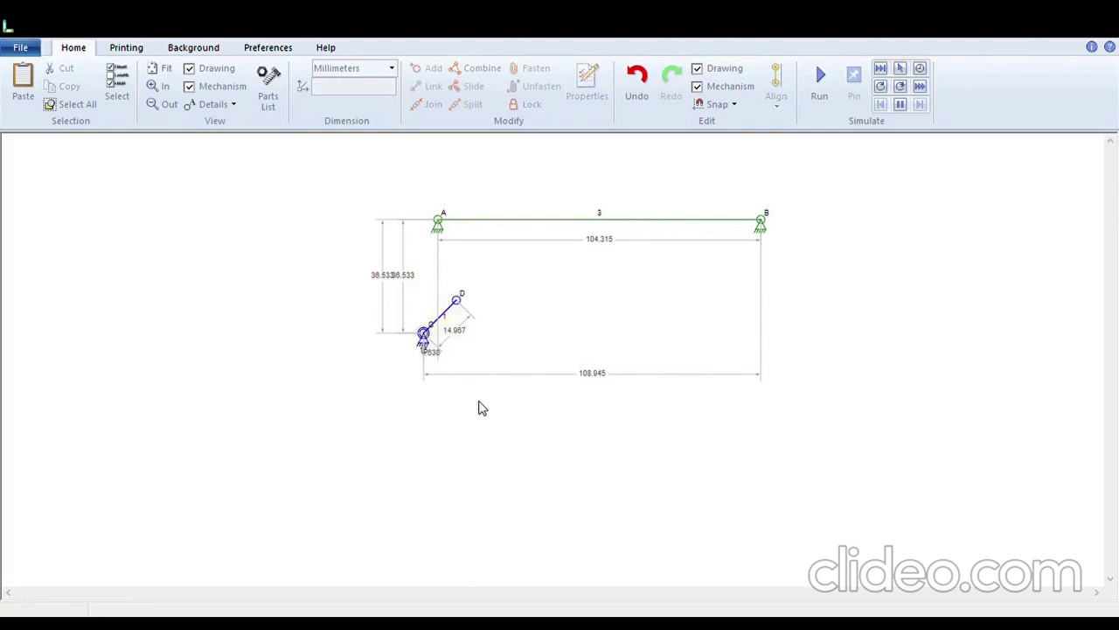
drag(425, 339, 345, 377)
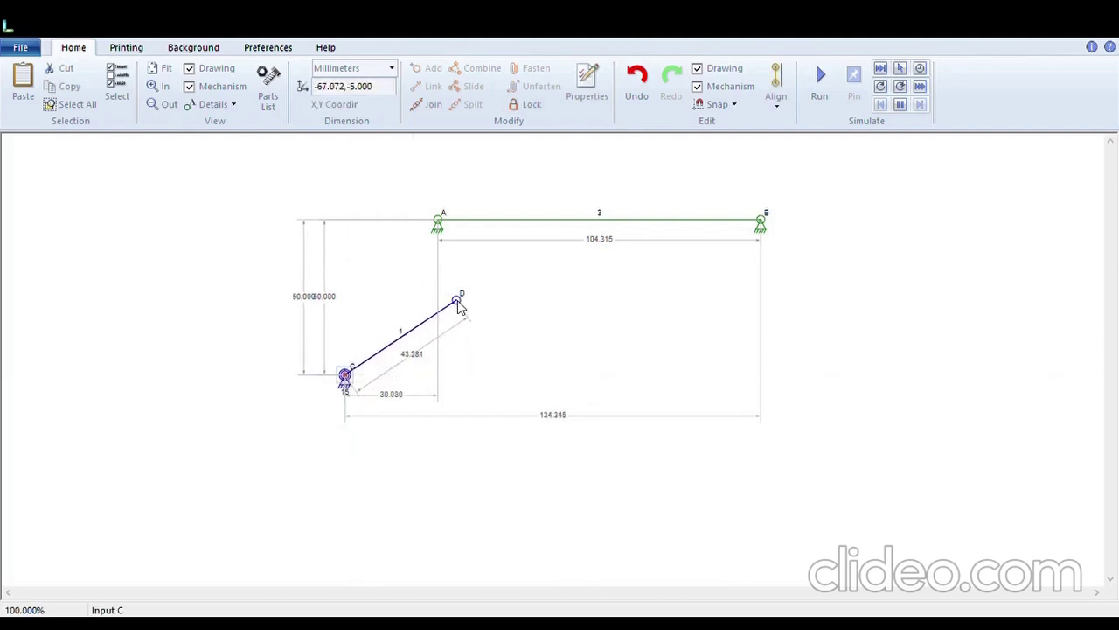
drag(459, 307, 413, 344)
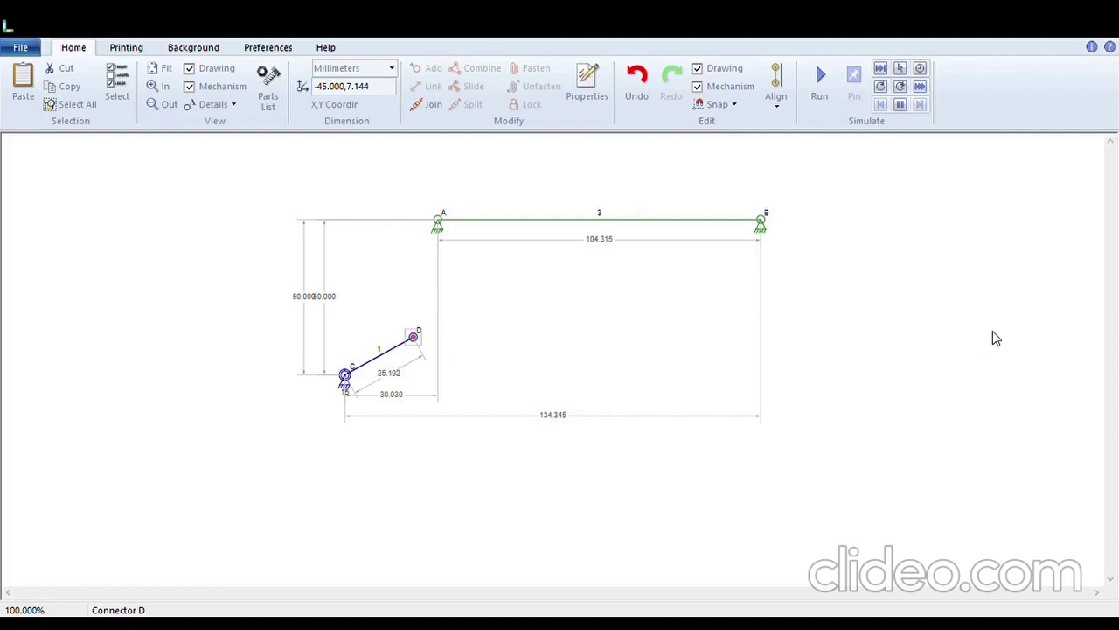
Step: Add link 2 (E–F, 14.967 mm) and place it beside connector D
key(ctrl+v)
click(839, 385)
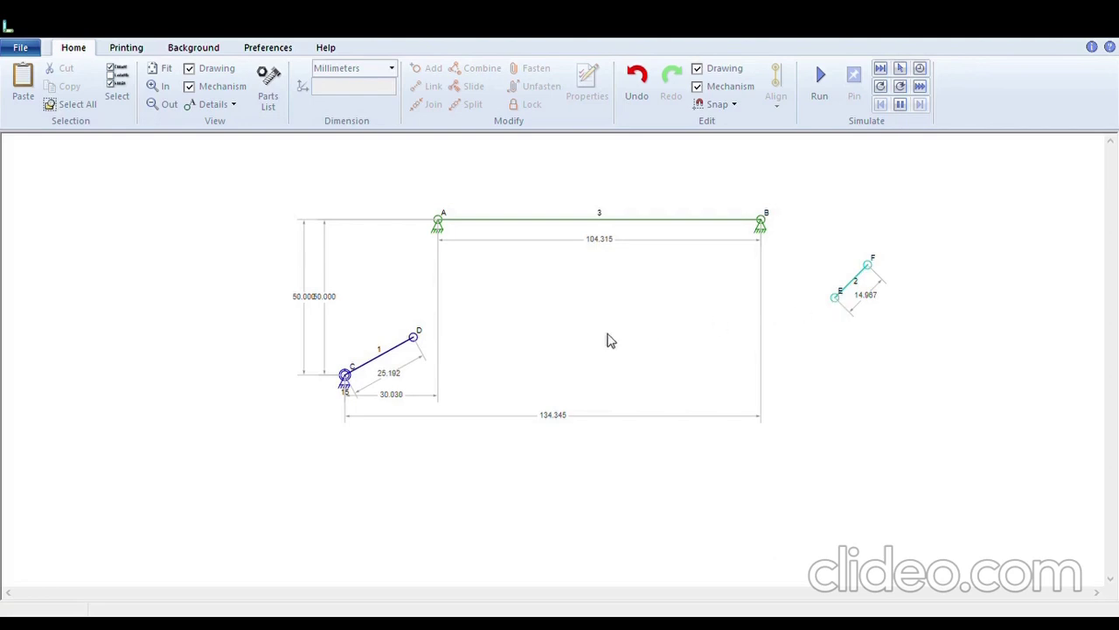
drag(852, 285, 449, 330)
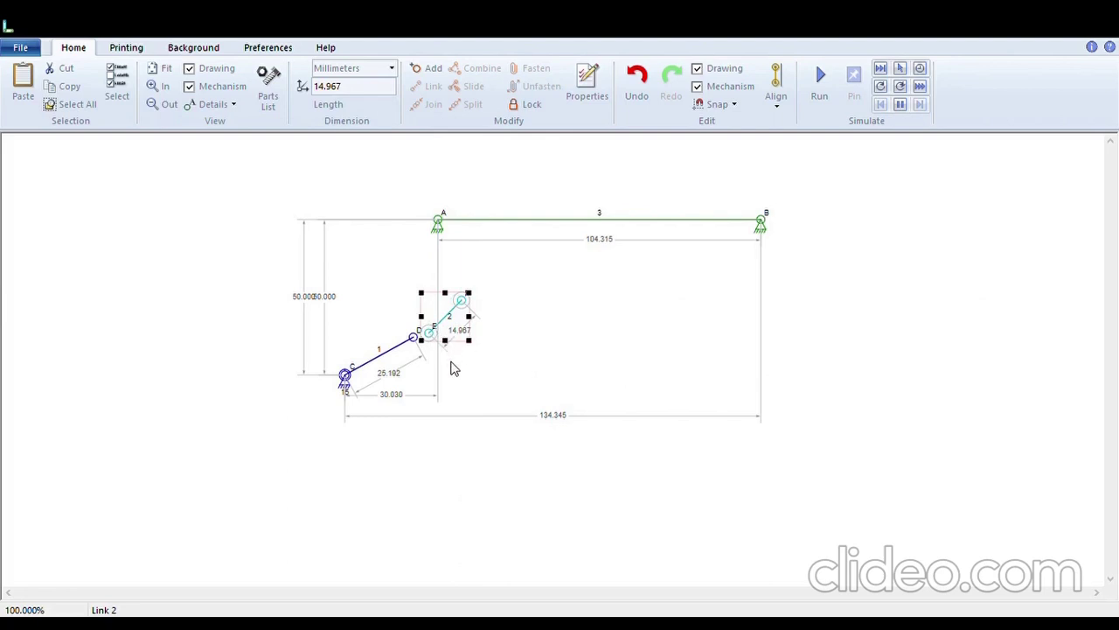
Step: Join link 2's end E to connector D, stretching link 1 to 30.236 mm
click(440, 454)
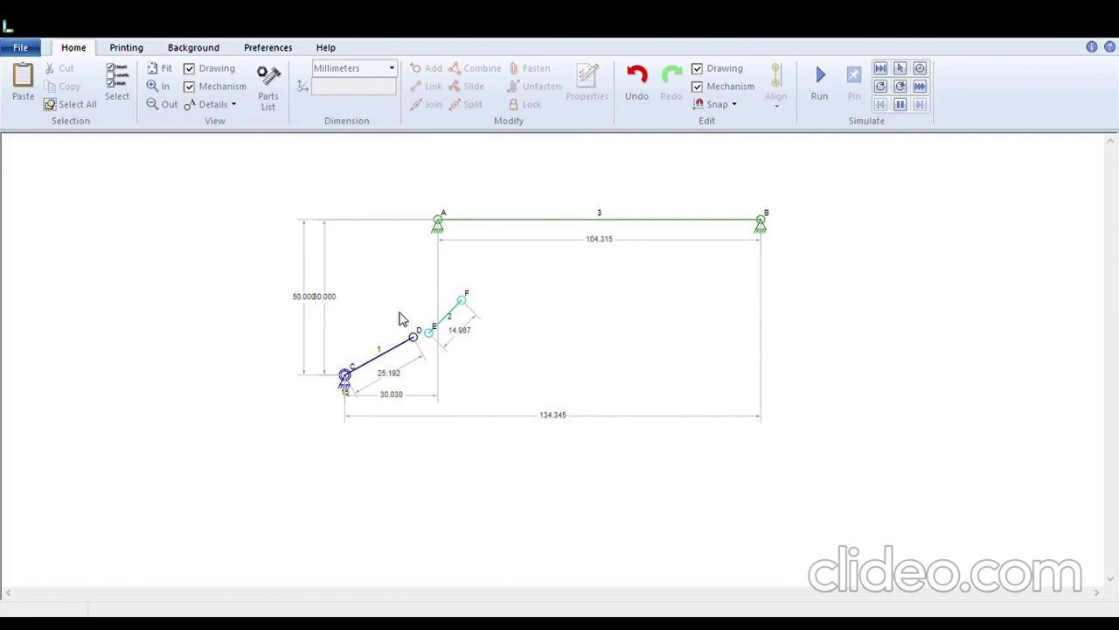
drag(399, 312, 448, 371)
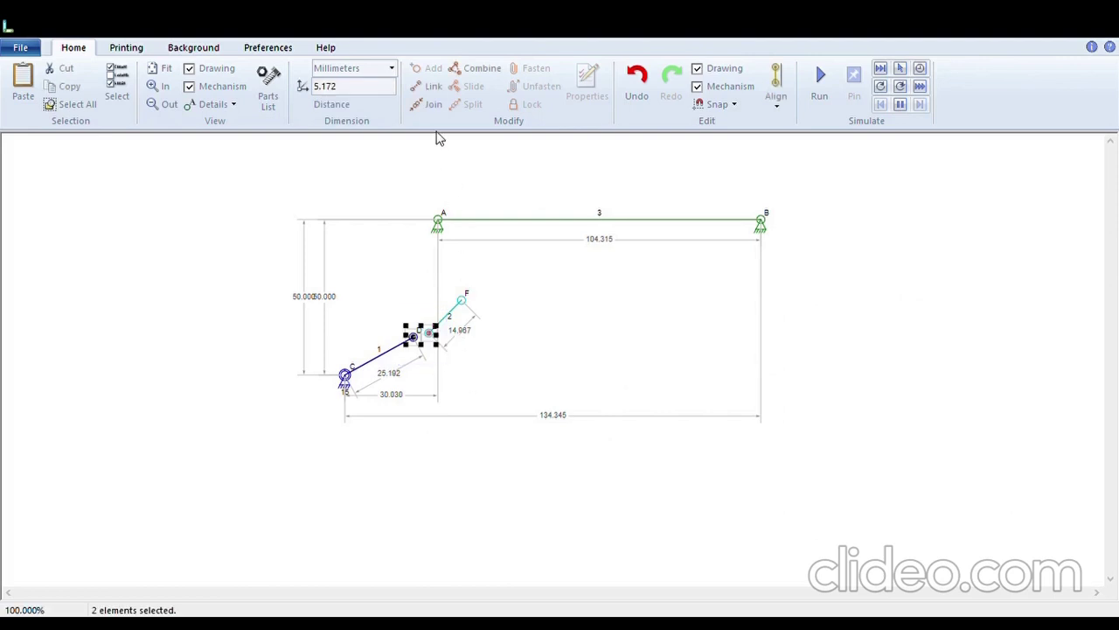
click(430, 106)
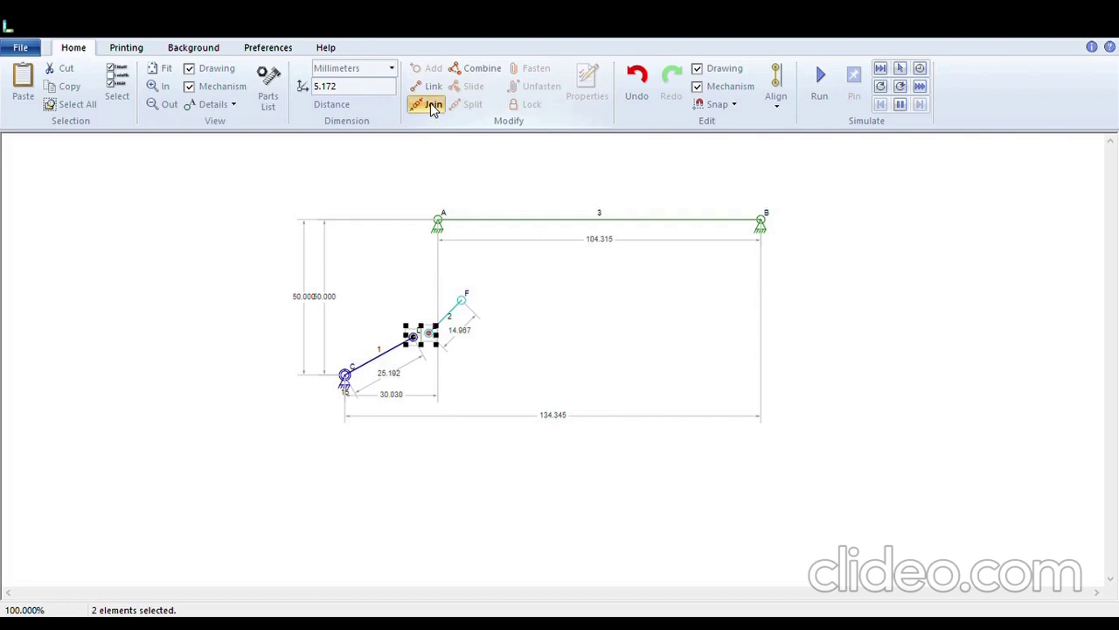
click(436, 438)
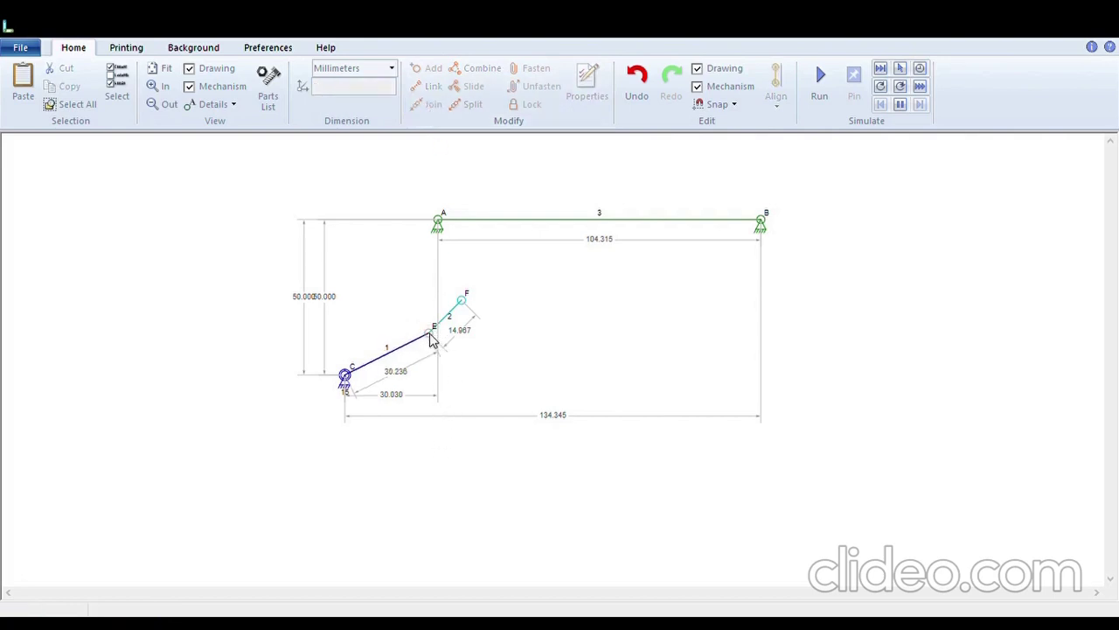
Step: Set joint E below pivot C and F on the A–B rail, giving link 2 75.611 mm and link 1 21.614 mm
drag(431, 340, 392, 320)
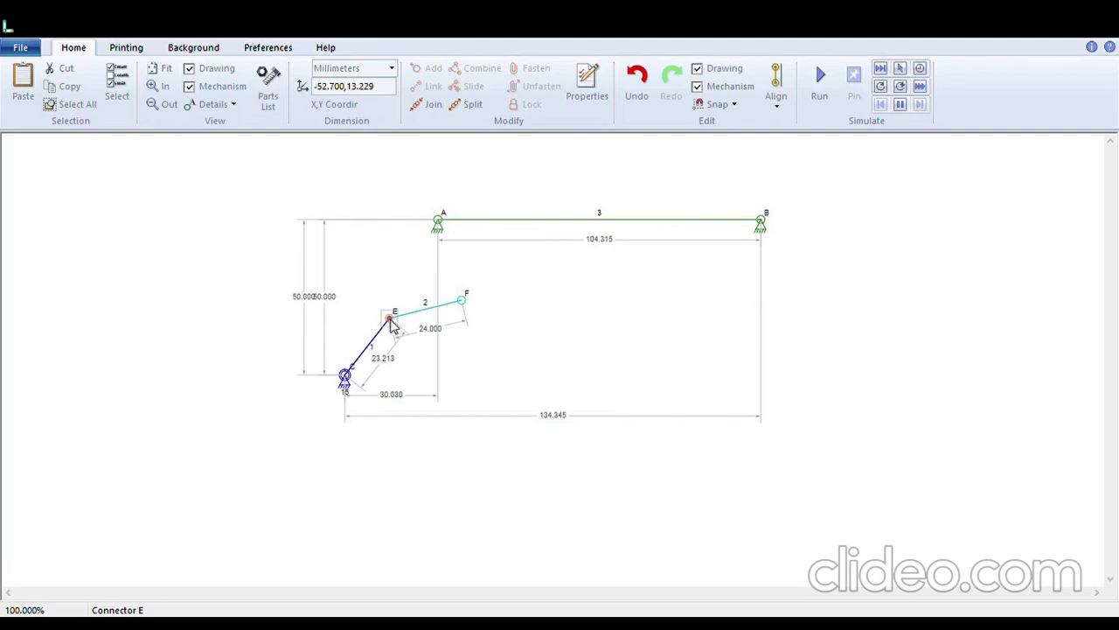
drag(391, 323, 414, 407)
drag(466, 304, 547, 220)
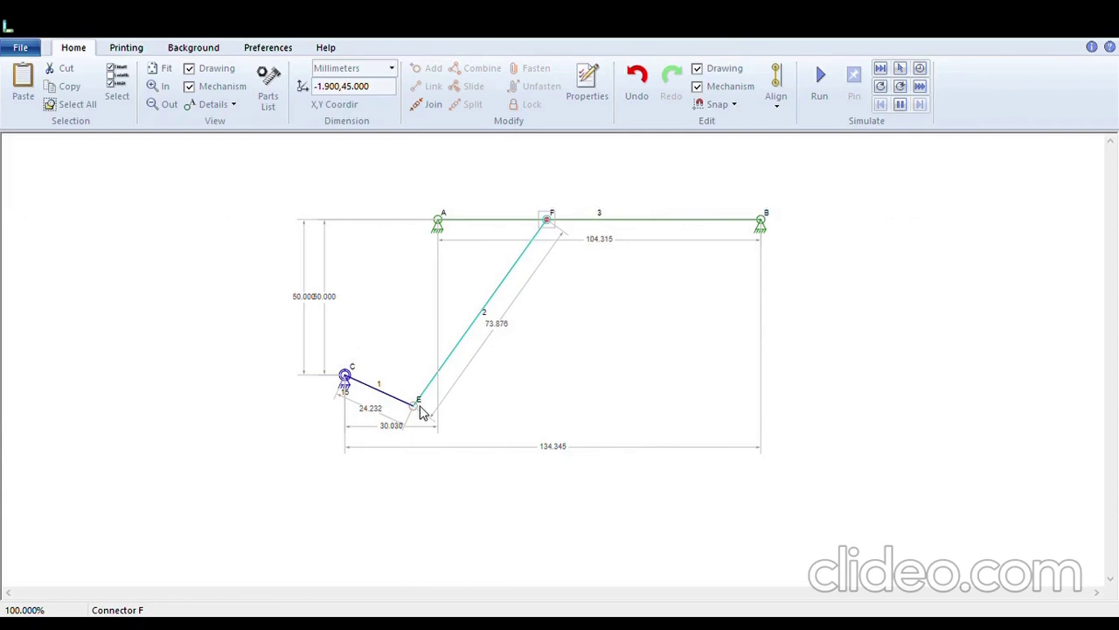
drag(414, 406, 404, 406)
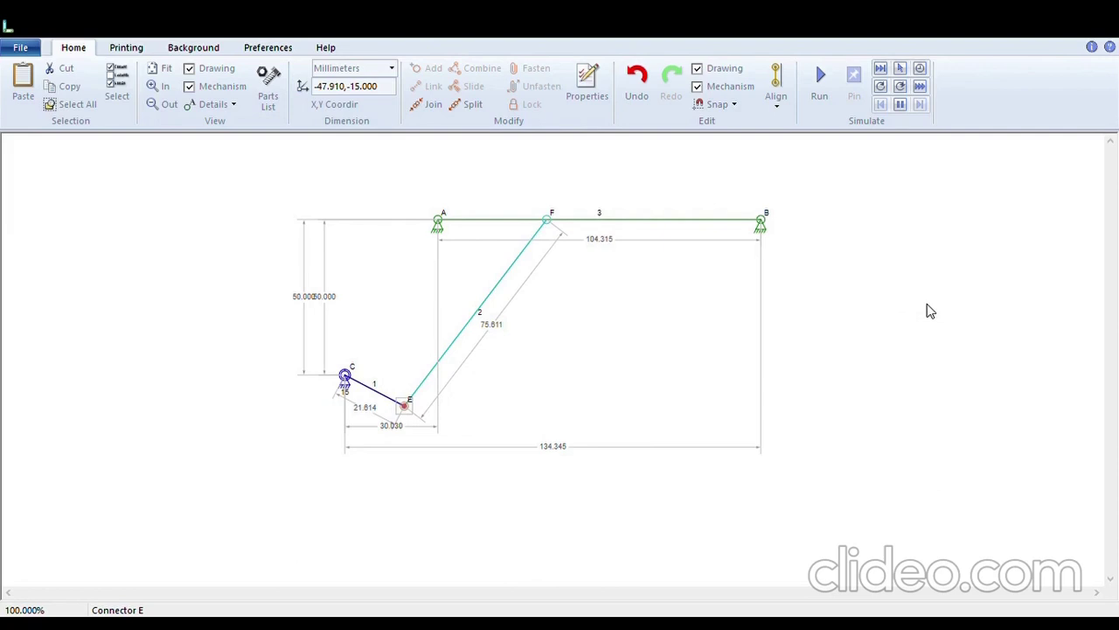
Step: Add link 4 from joint F hanging down to G, 59.424 mm long
key(ctrl+v)
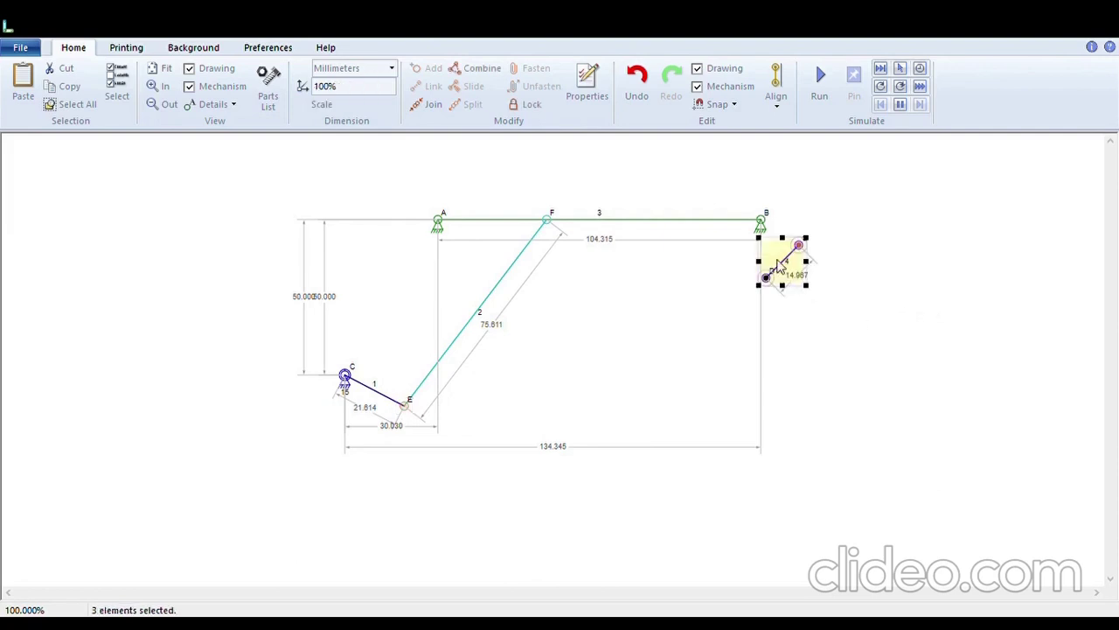
click(768, 289)
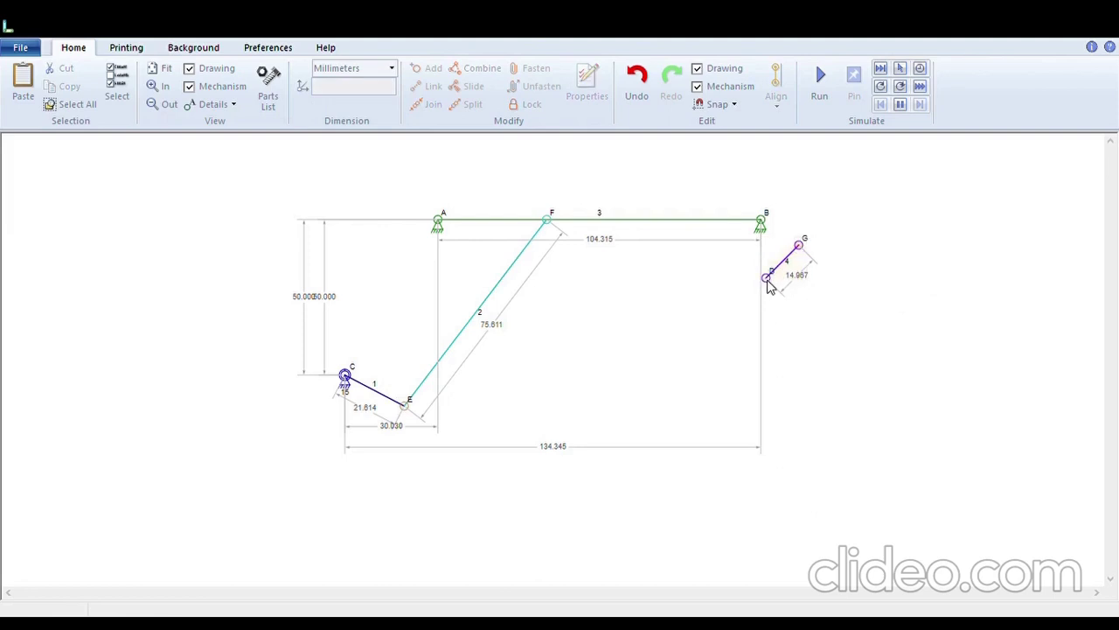
drag(768, 289, 548, 226)
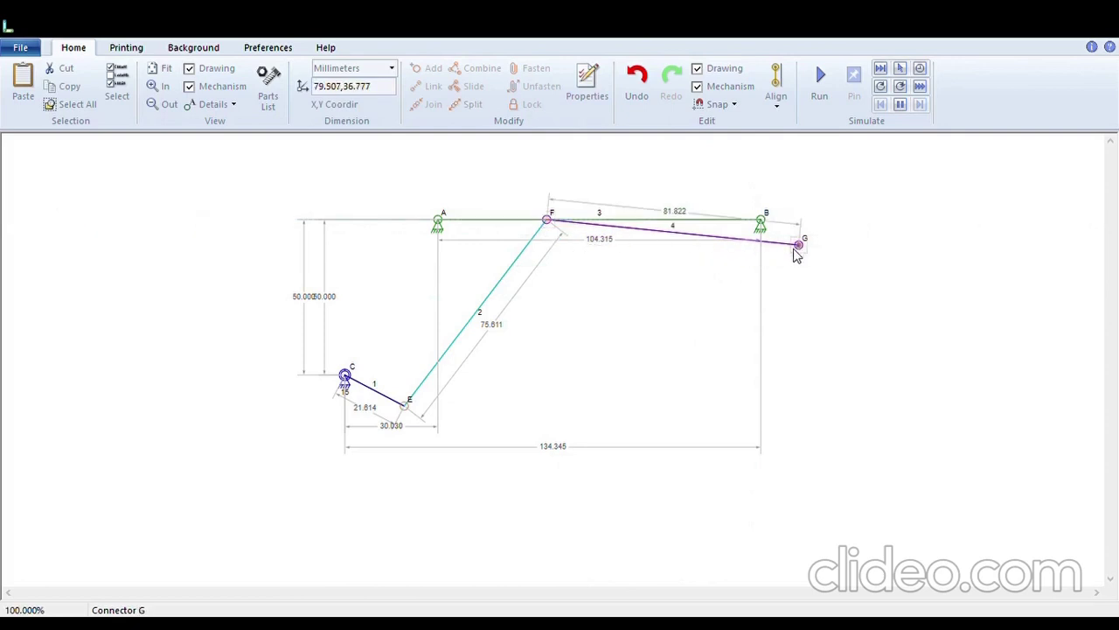
drag(797, 252, 667, 361)
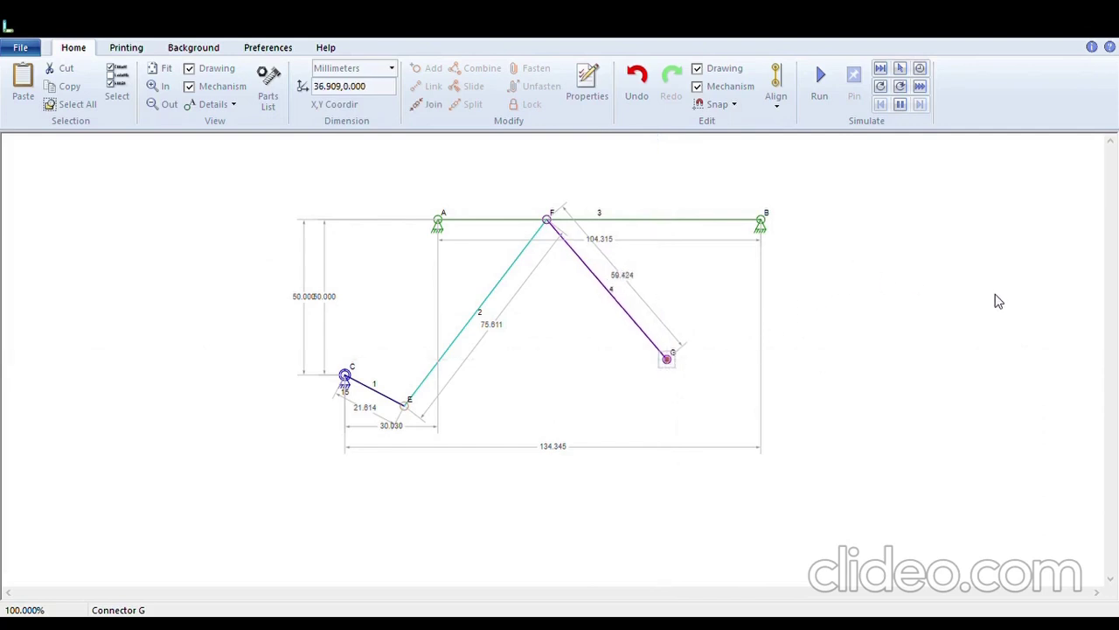
Step: Add link 5 with end D beside G and end H on anchor B, 50.381 mm long
key(ctrl+v)
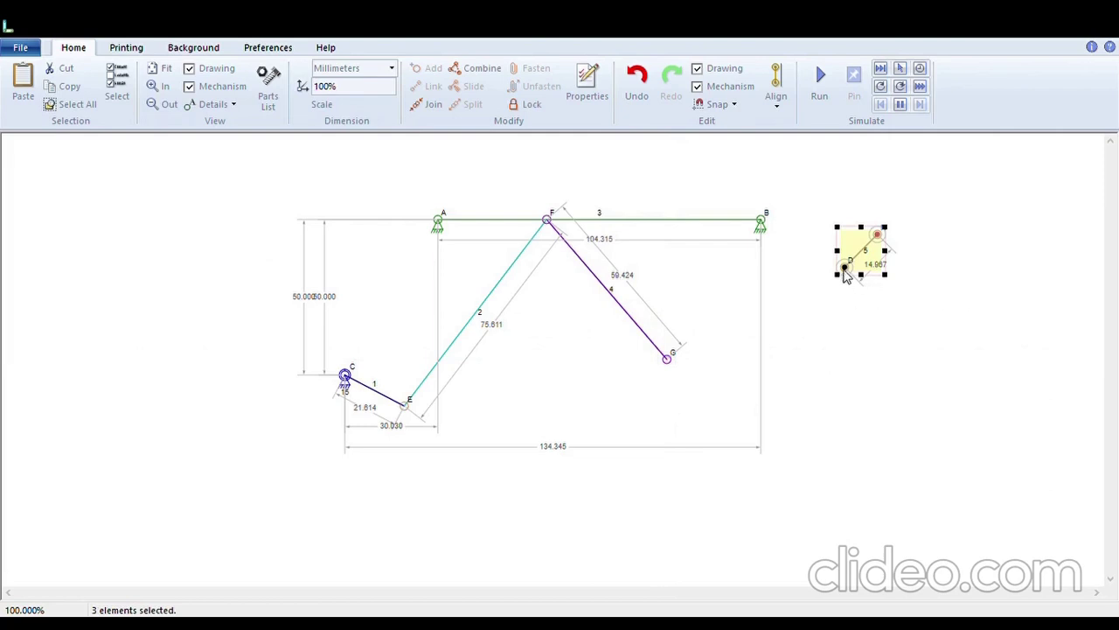
click(853, 313)
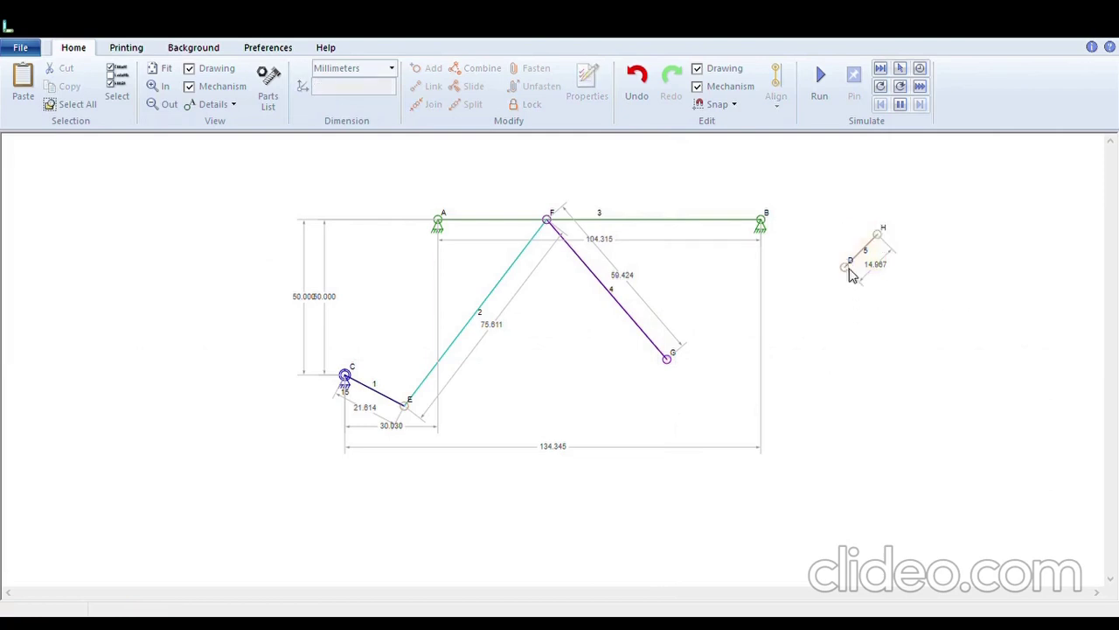
drag(847, 273, 693, 367)
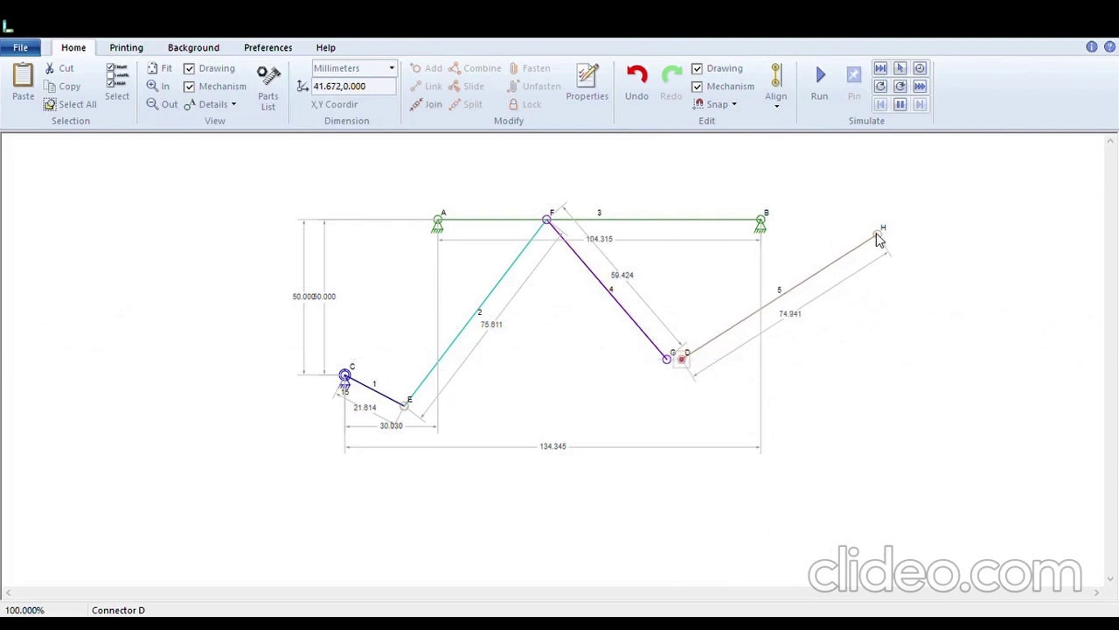
drag(878, 236, 761, 223)
click(883, 274)
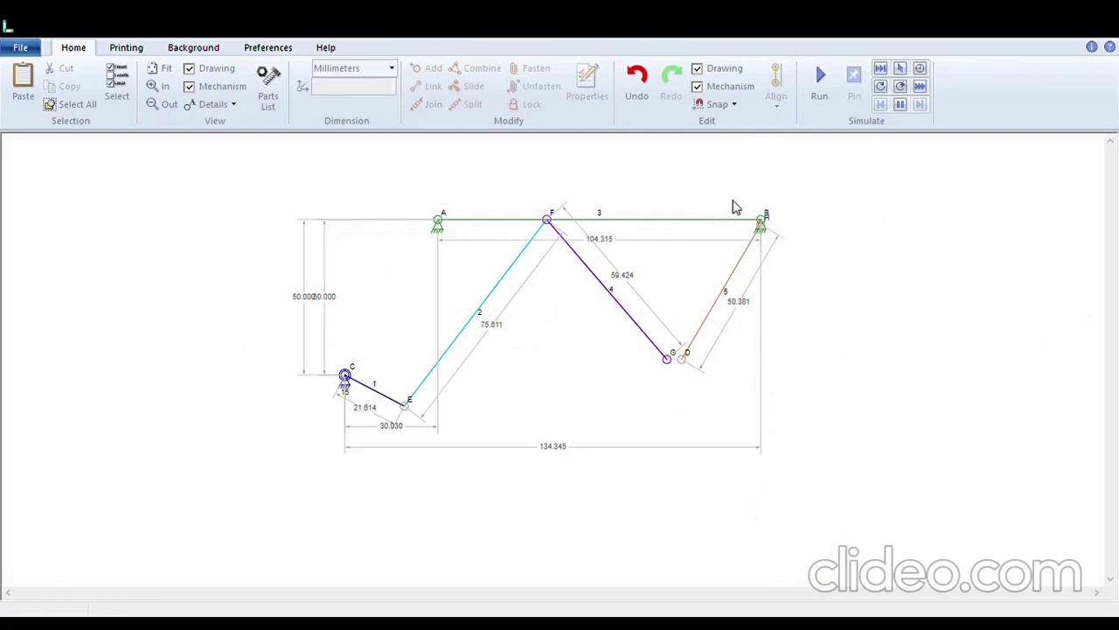
Step: Join H to anchor B and merge G with D; link 4 becomes 61.331 mm and link 2 76.782 mm
drag(733, 195, 787, 271)
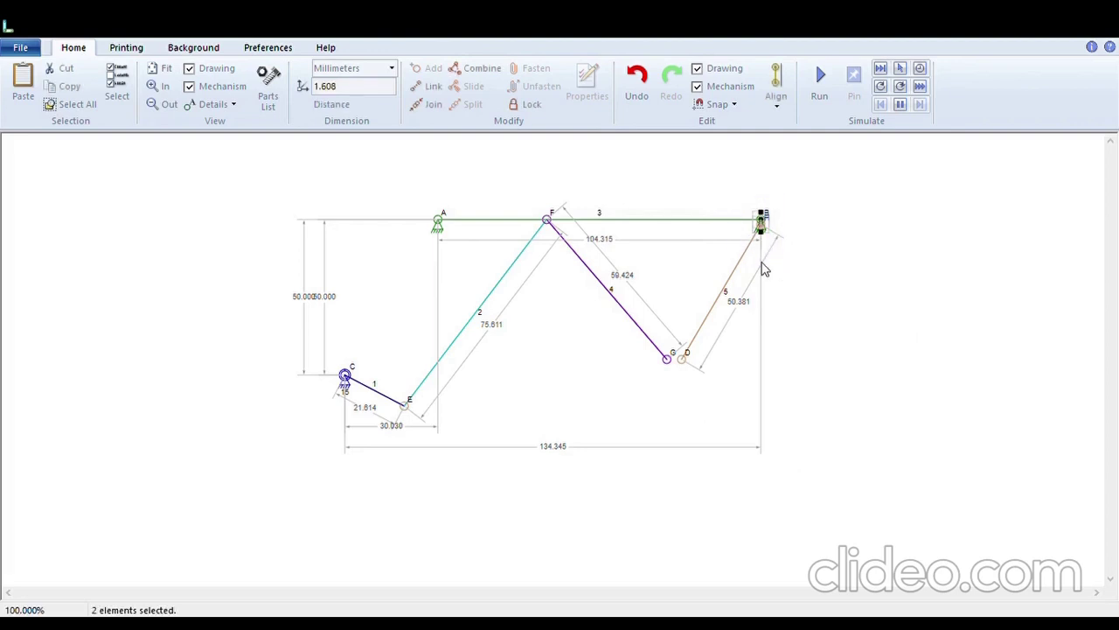
click(431, 105)
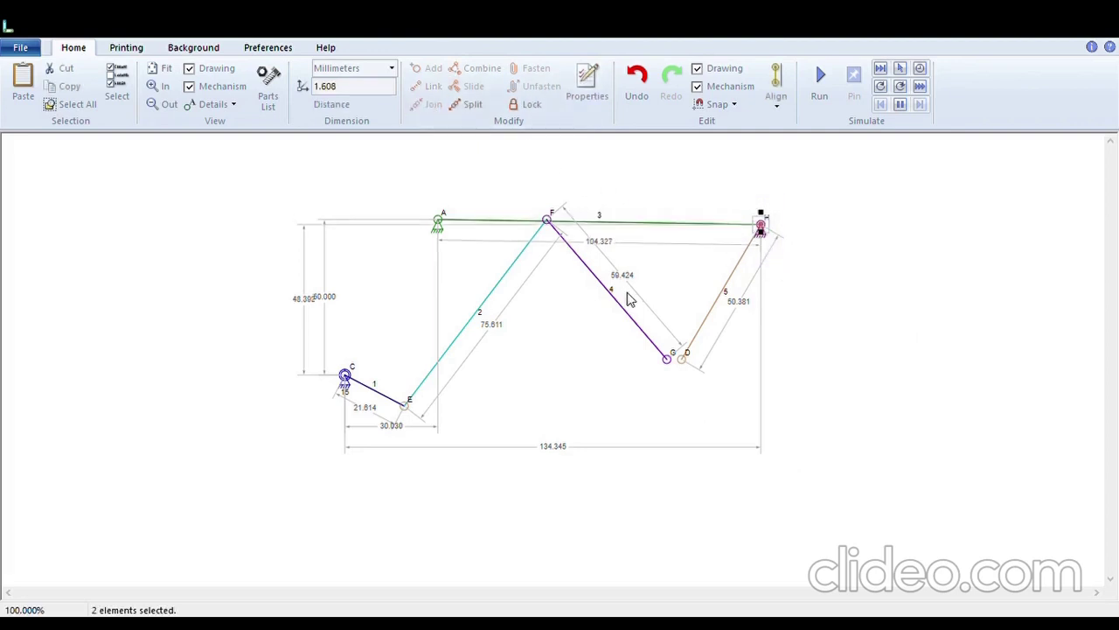
drag(648, 342, 700, 385)
click(637, 341)
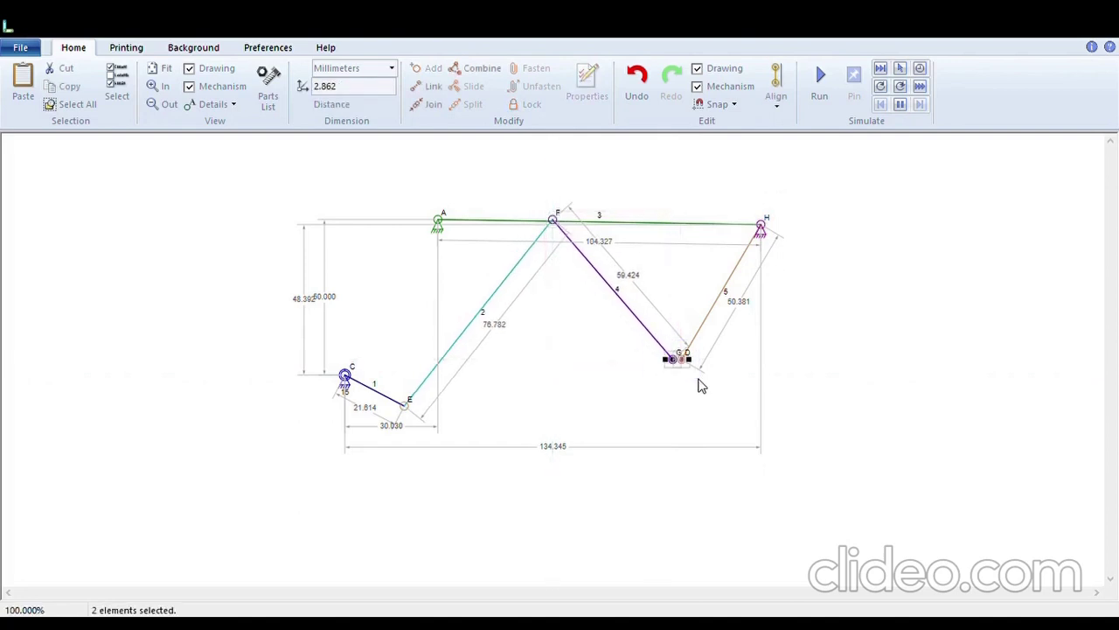
click(432, 105)
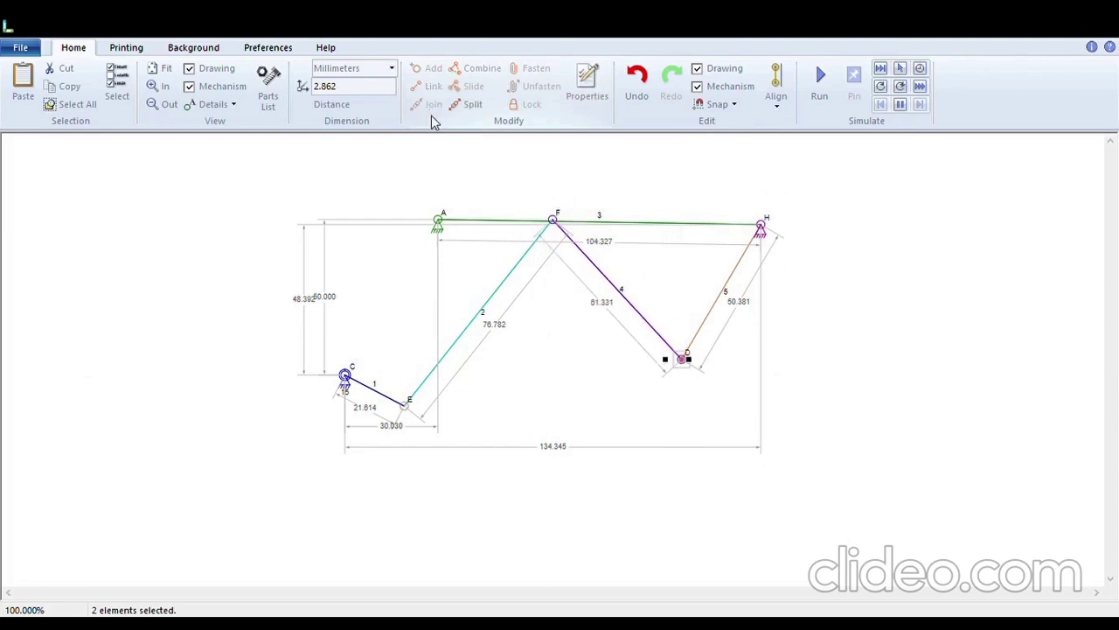
drag(534, 211, 569, 250)
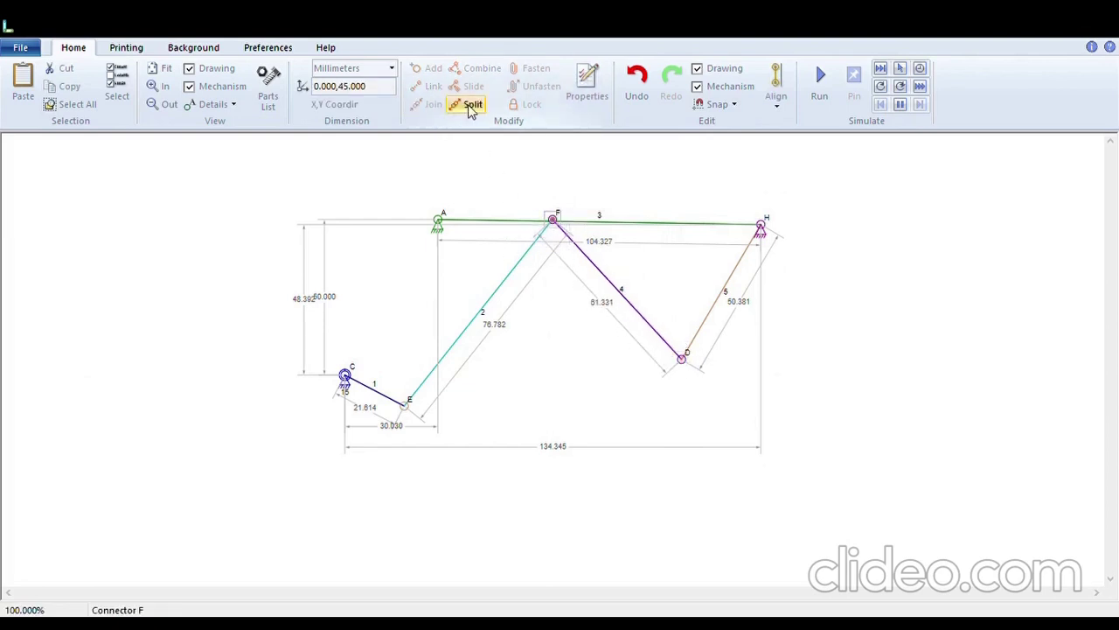
click(566, 330)
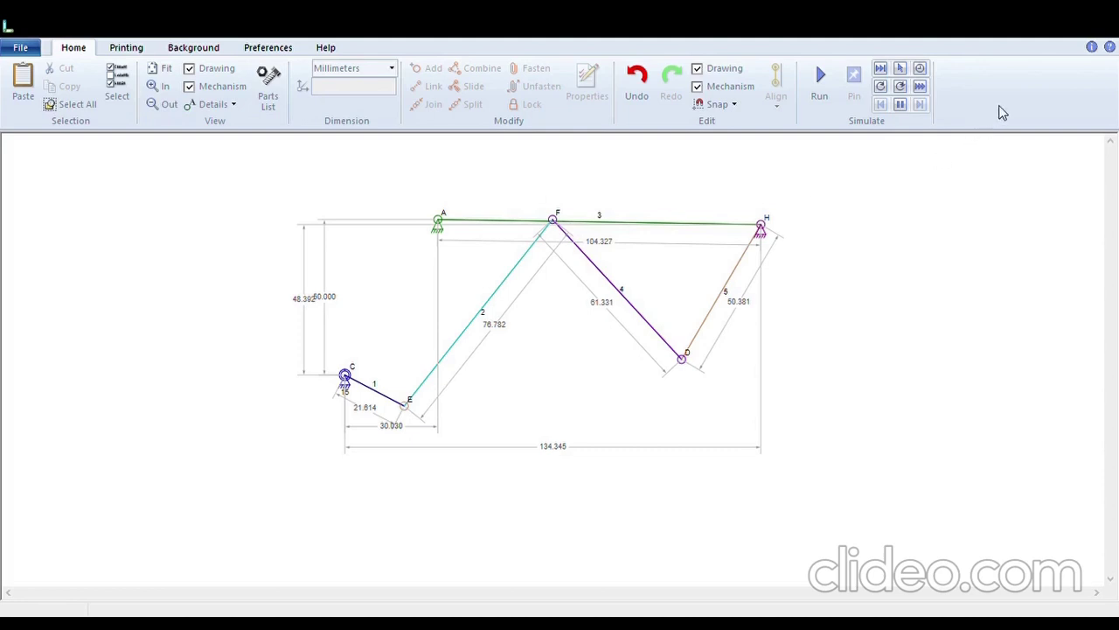
click(682, 223)
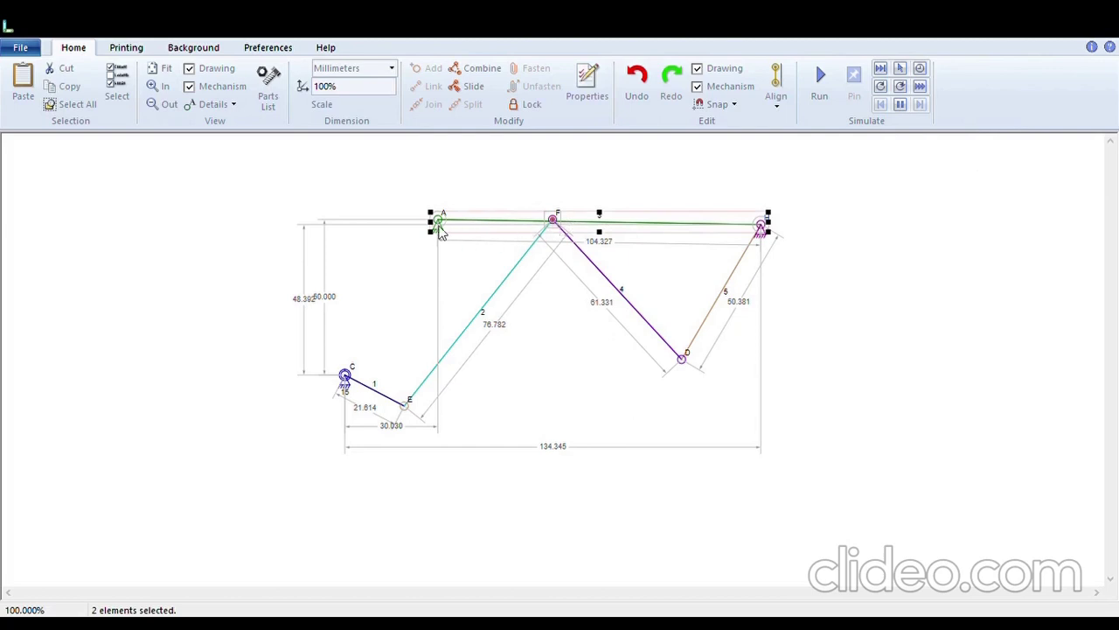
Step: Make joint F slide along link 3, shortening link 2 to 76.331 mm and link 4 to 60.920 mm
click(564, 198)
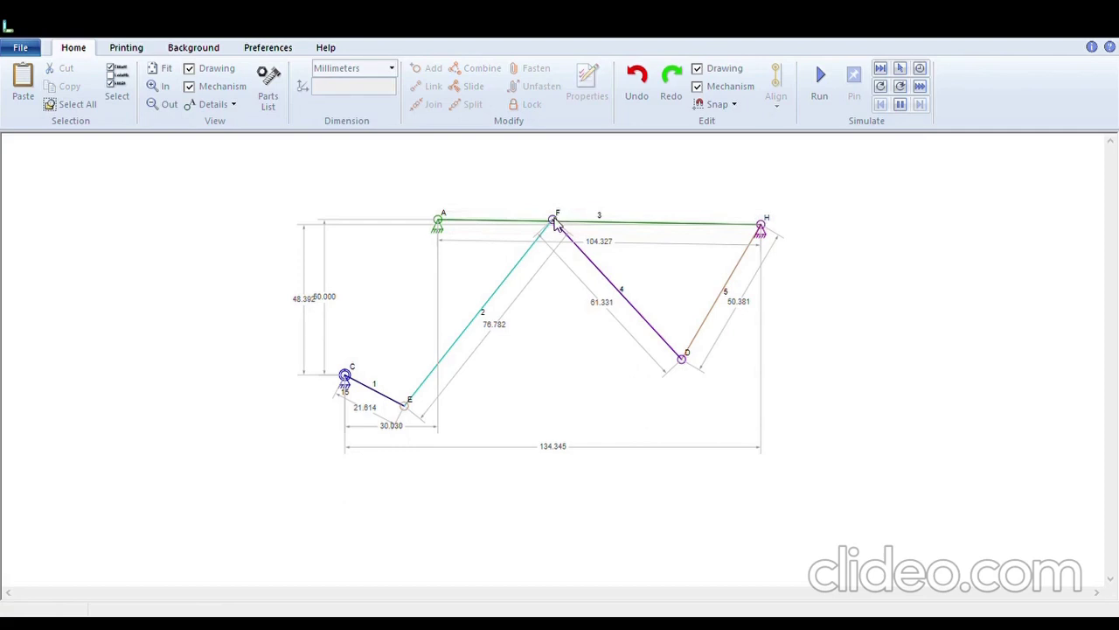
click(555, 222)
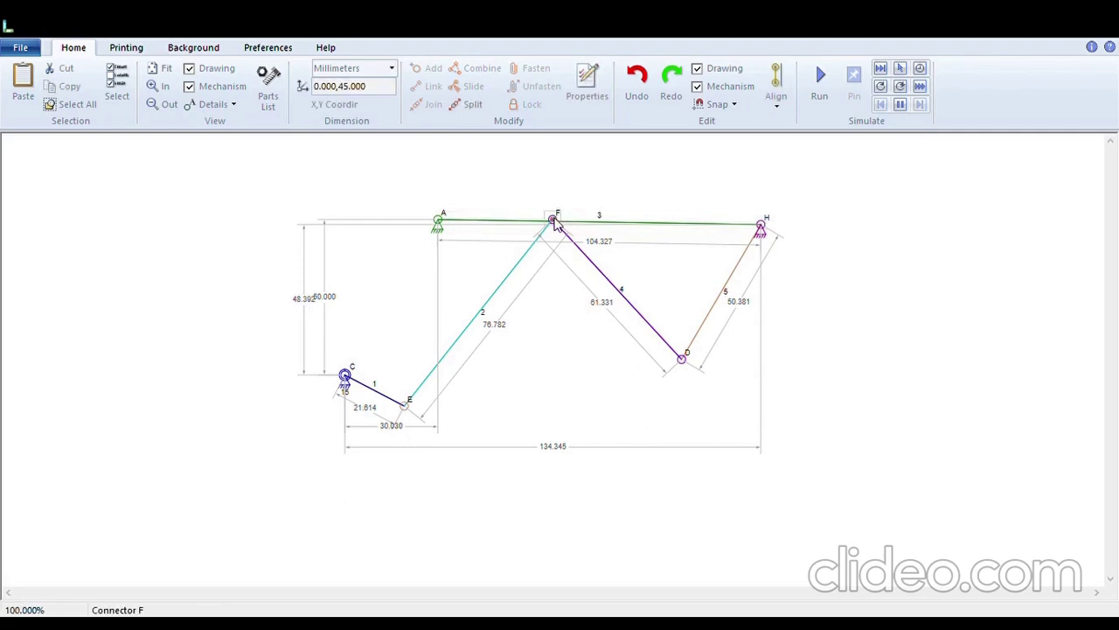
shift+click(615, 225)
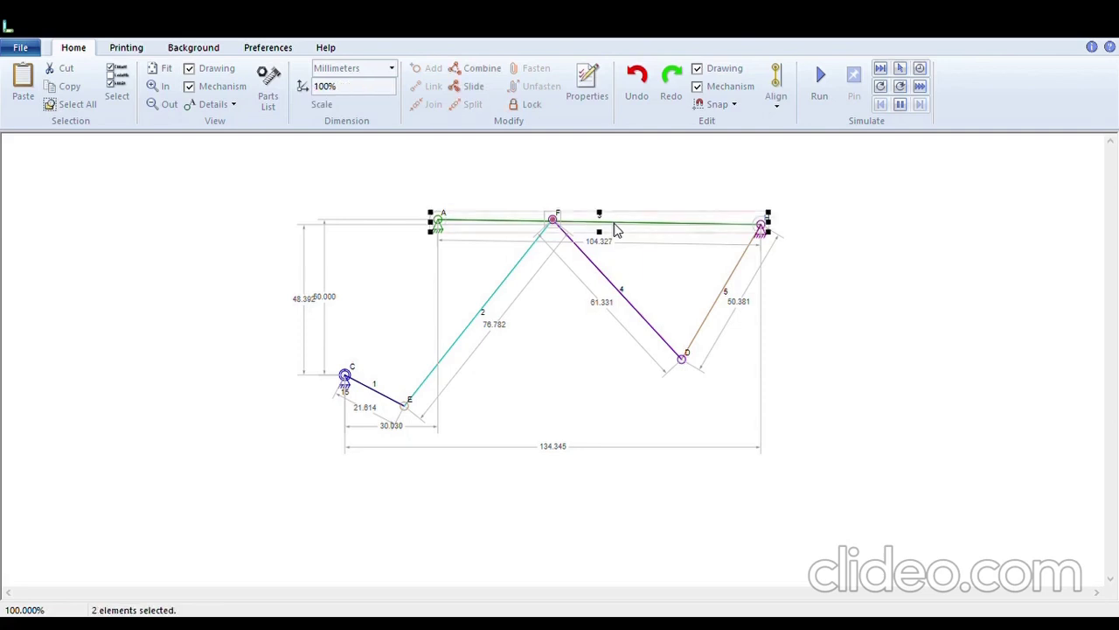
click(473, 90)
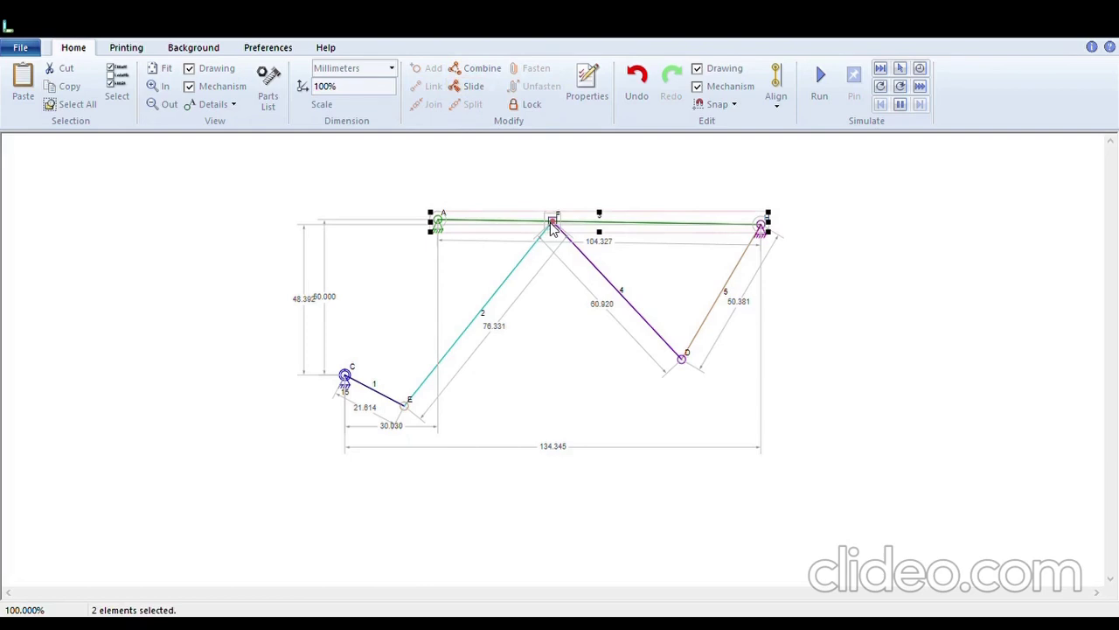
click(837, 225)
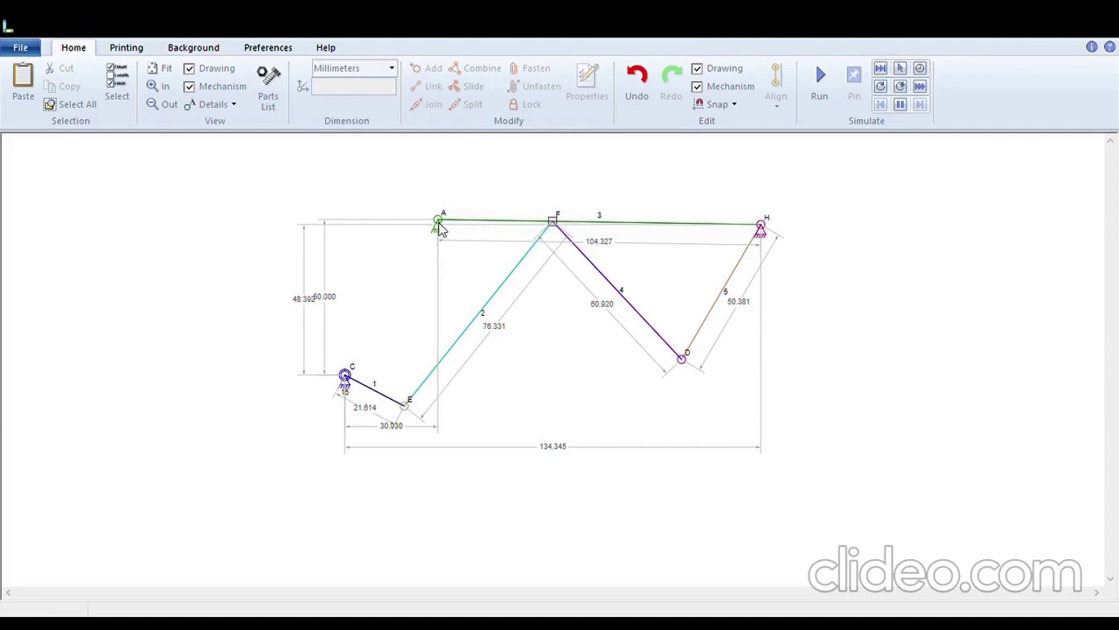
Step: Drag anchor A left to 12.928 mm left of C, stretching the rail to 147.273 mm
drag(440, 225, 305, 227)
click(481, 197)
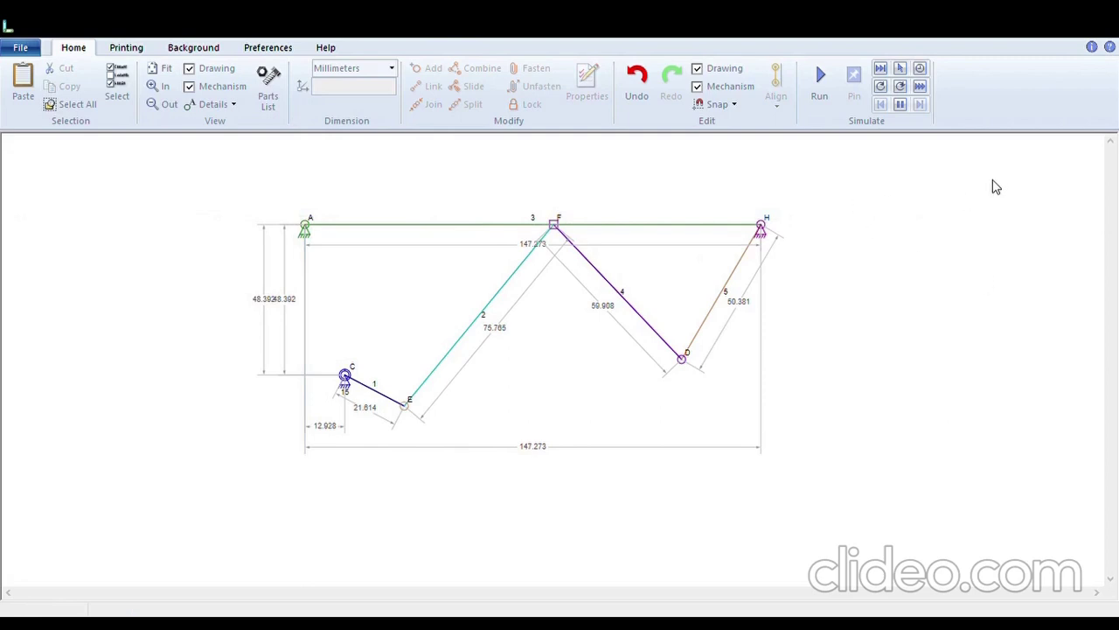
Step: Run the simulation to watch F slide along the rail, then stop it
click(822, 85)
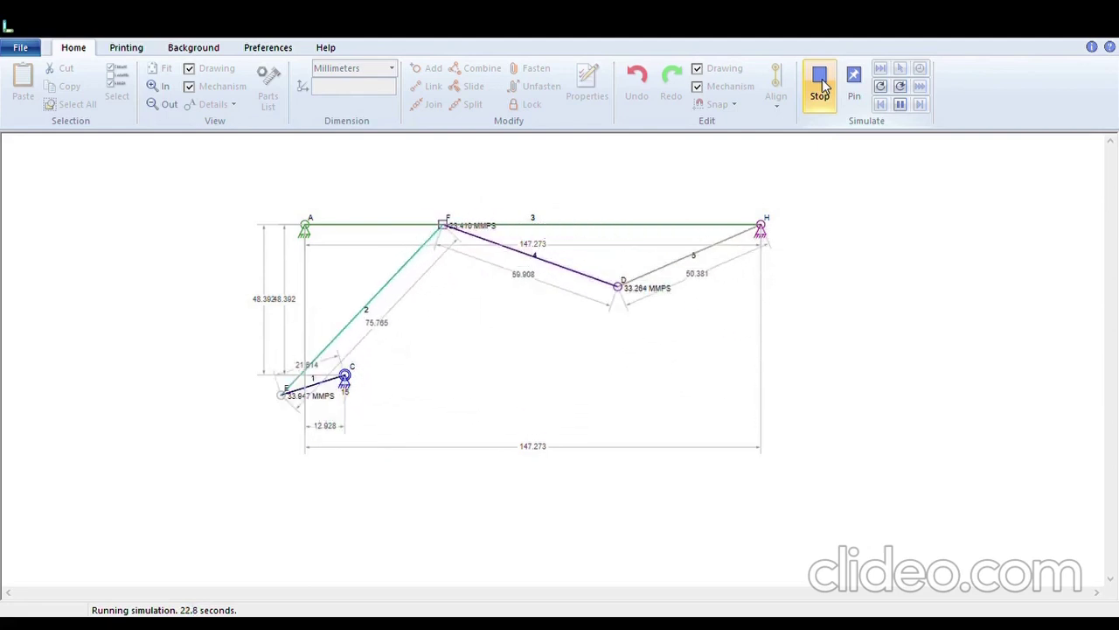
click(820, 83)
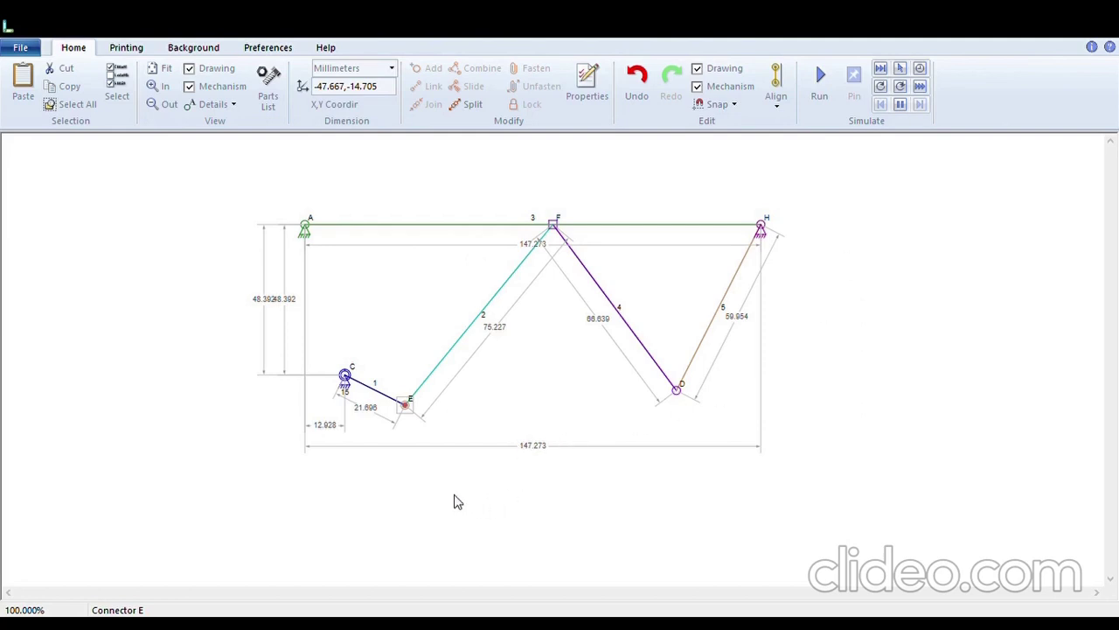
Step: Select connector E and run the simulation to trace its full circle around pivot C
click(423, 479)
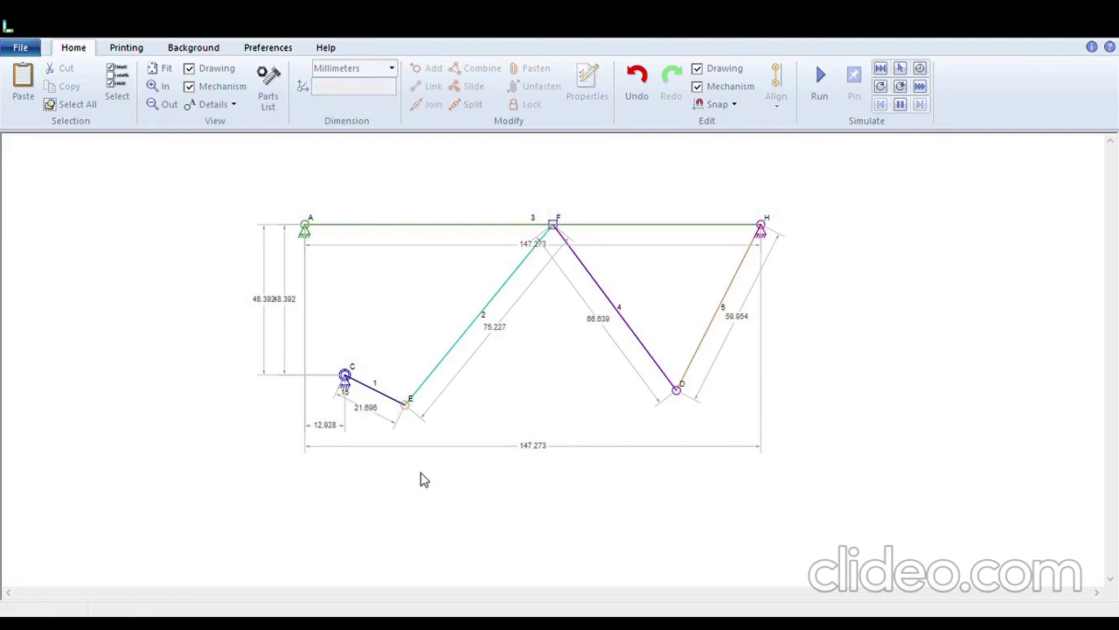
click(408, 411)
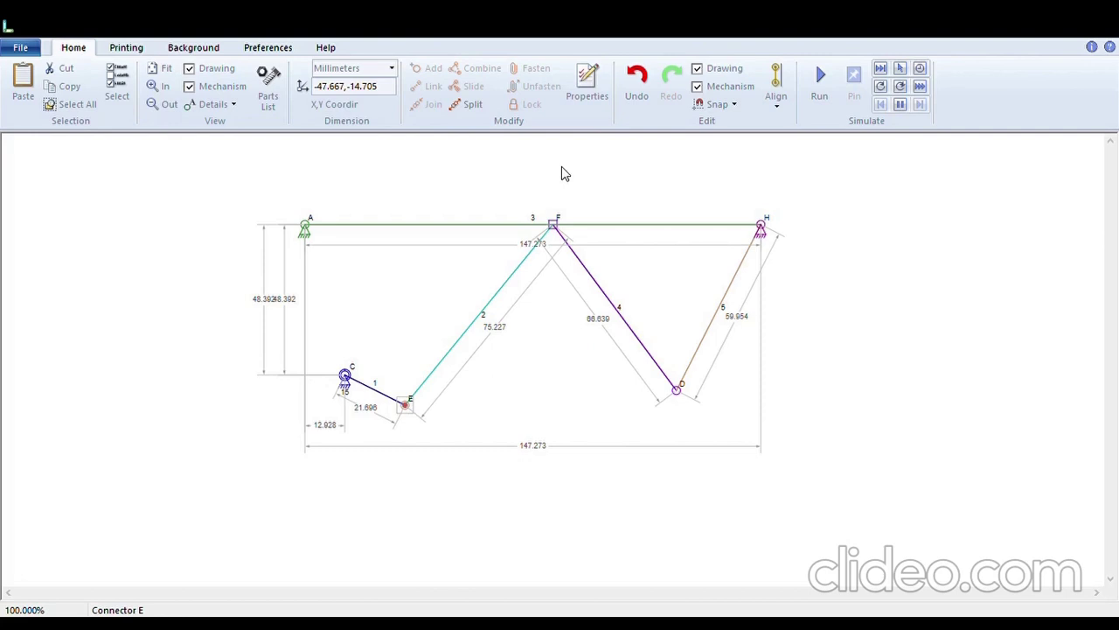
click(819, 88)
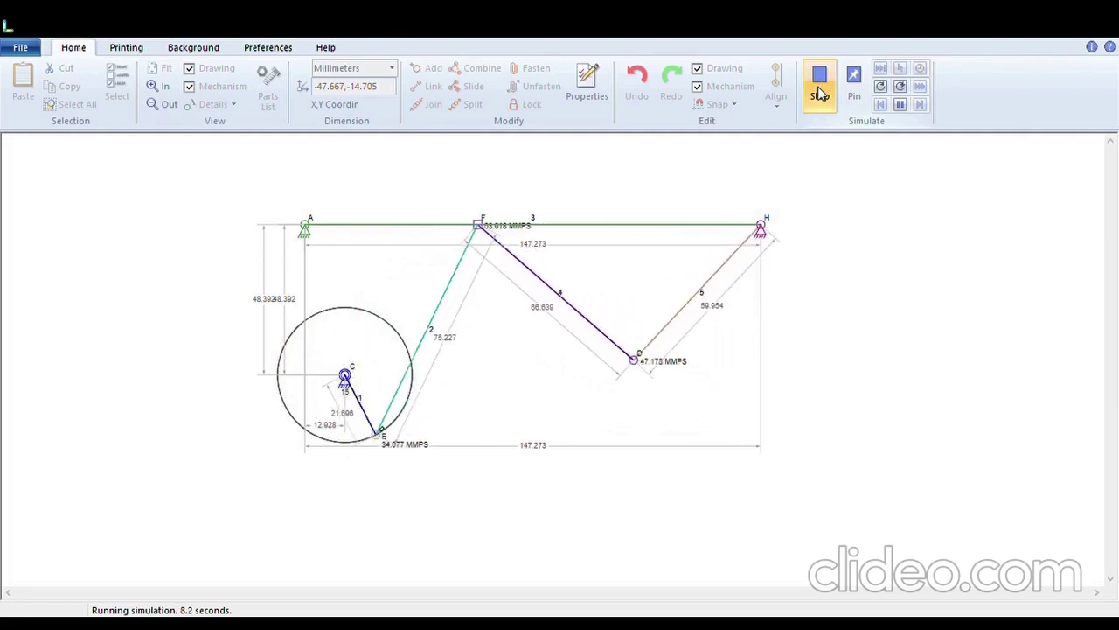
click(819, 87)
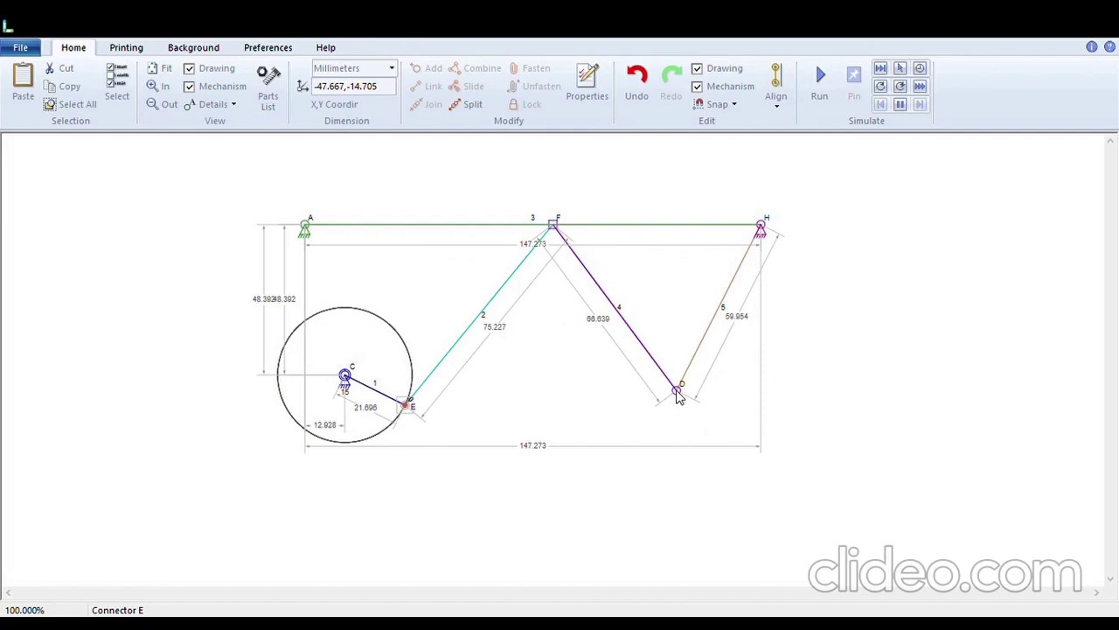
click(677, 392)
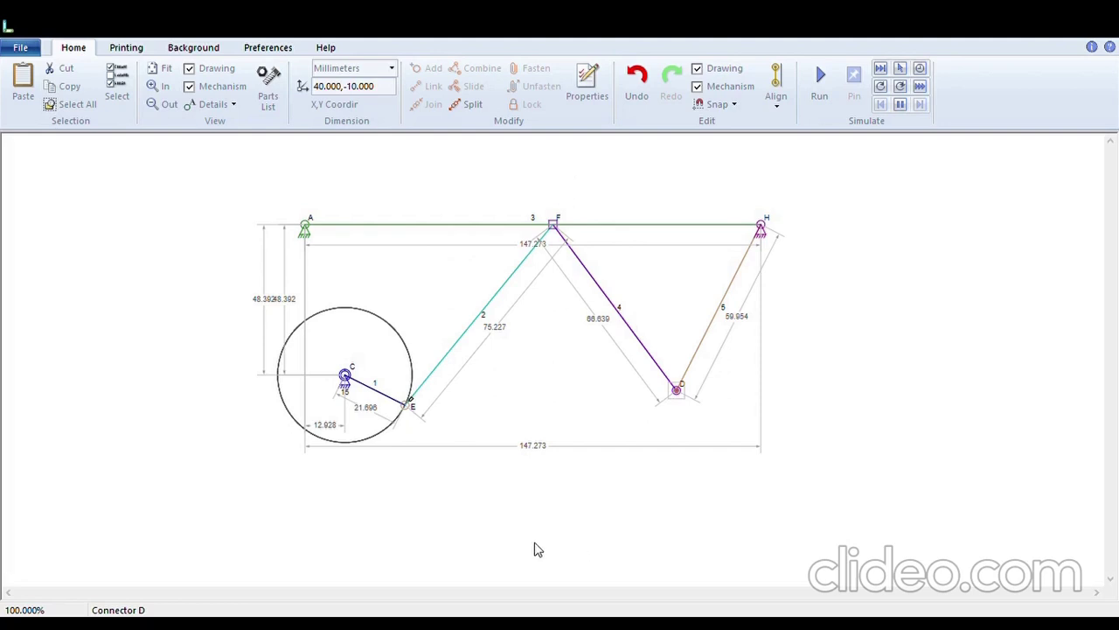
Step: Run the simulation twice to trace connector D's curved arc beside link 4
click(819, 78)
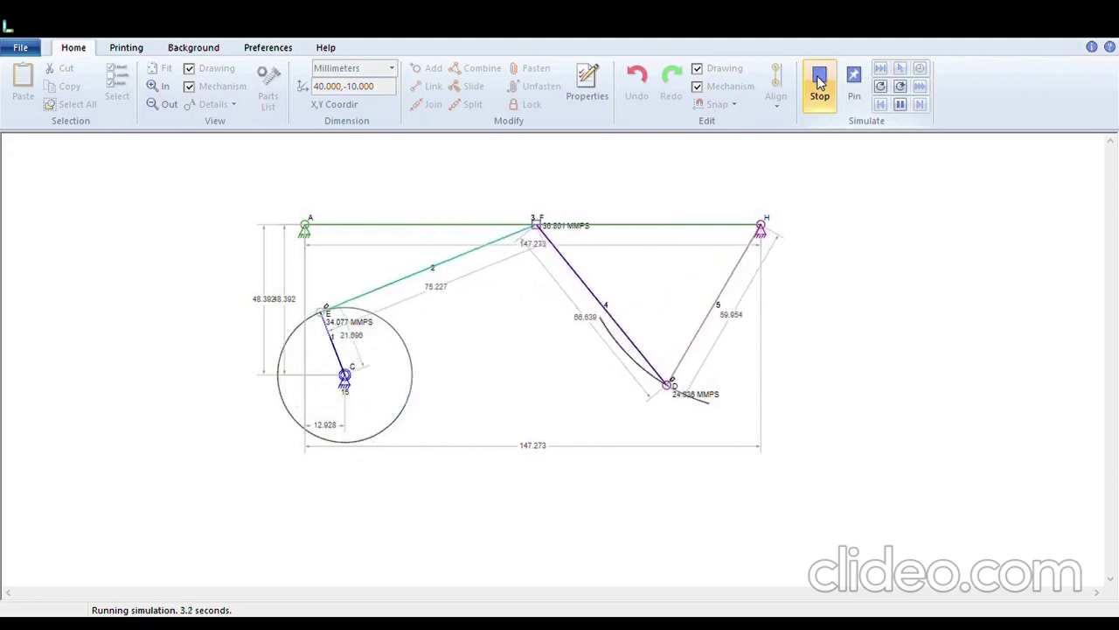
click(820, 78)
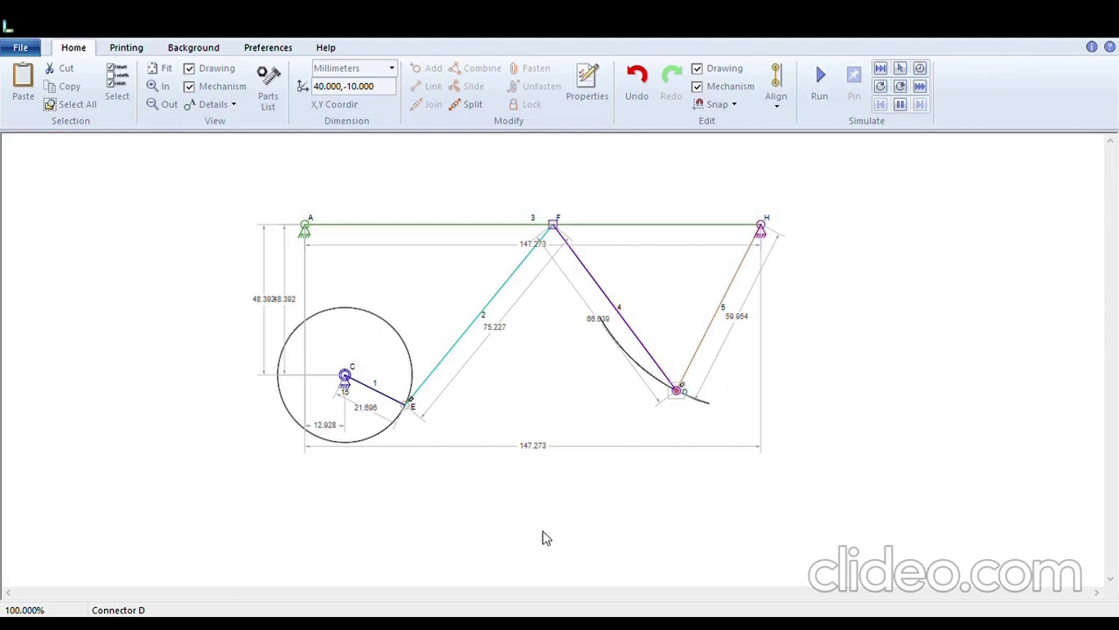
click(821, 83)
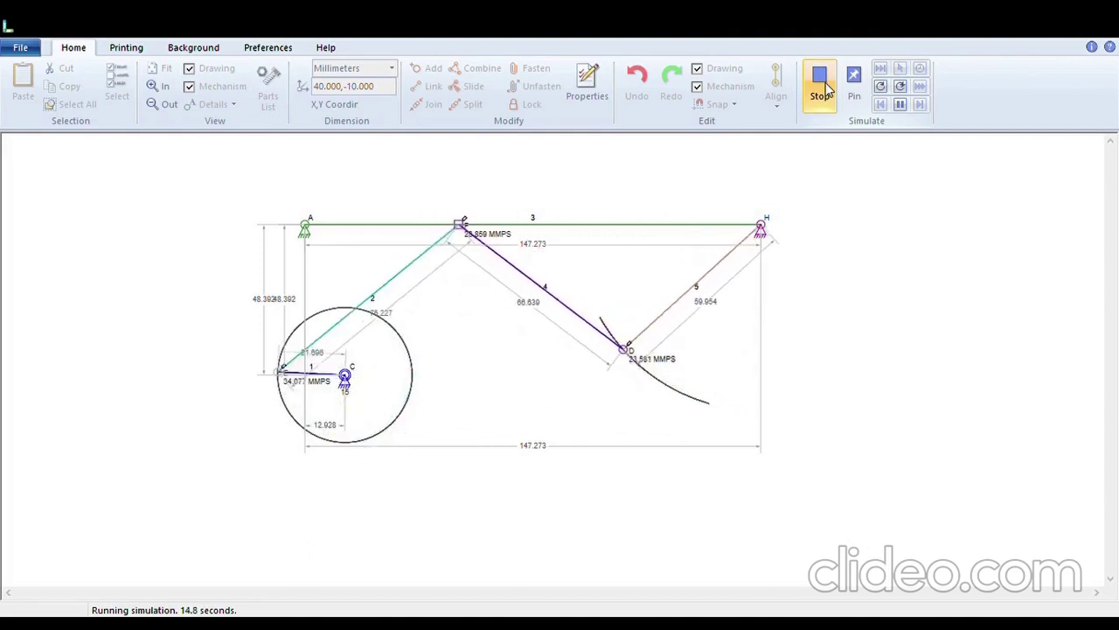
click(822, 87)
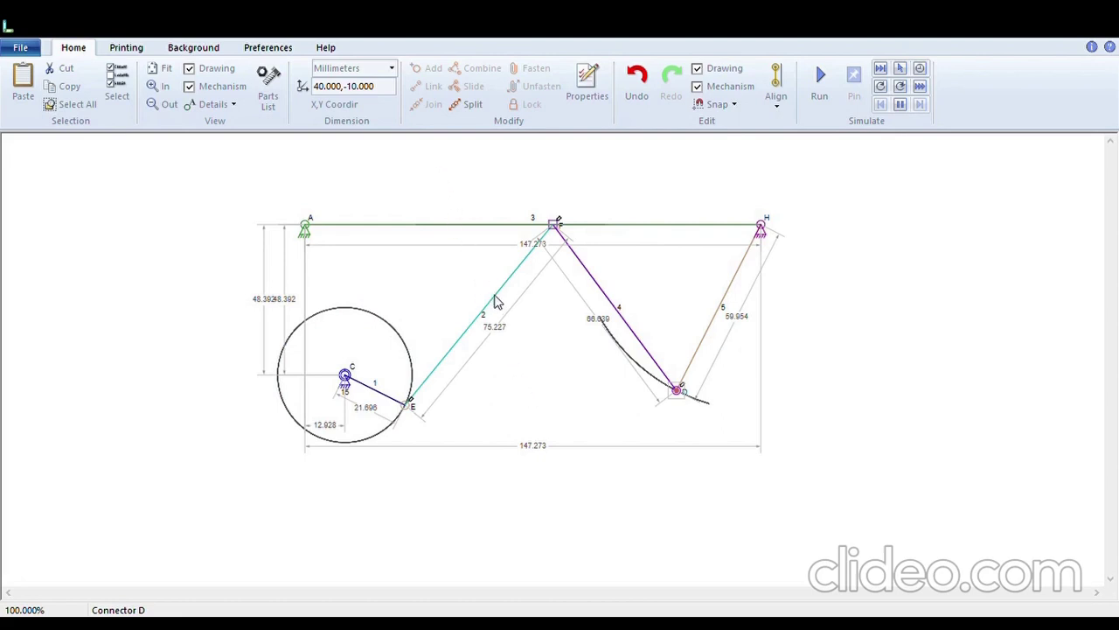
click(495, 300)
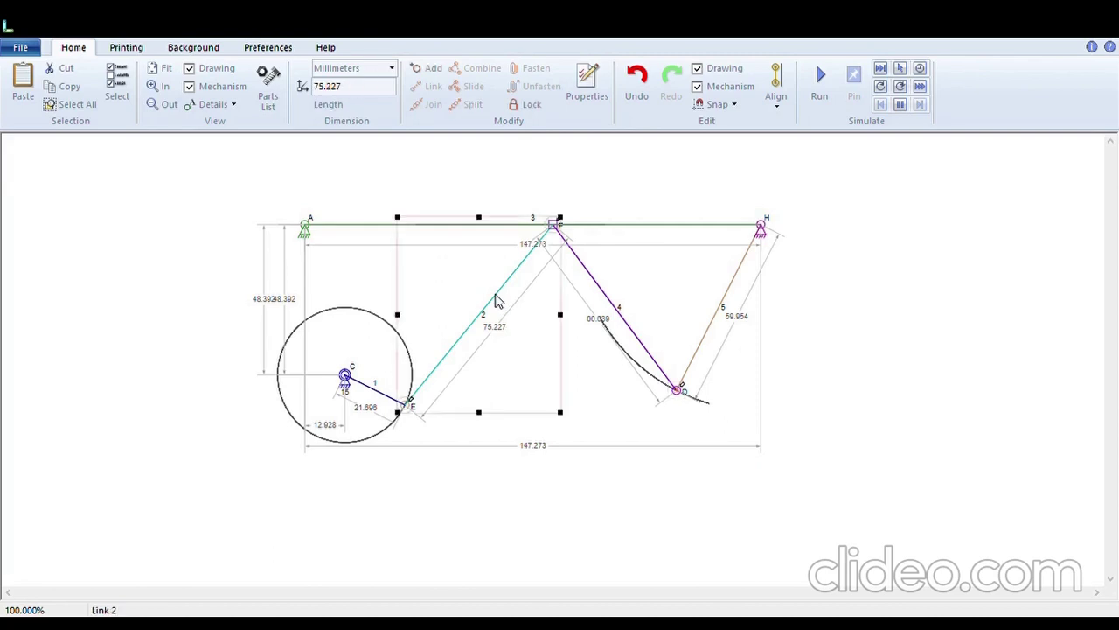
click(362, 92)
text(75)
key(Return)
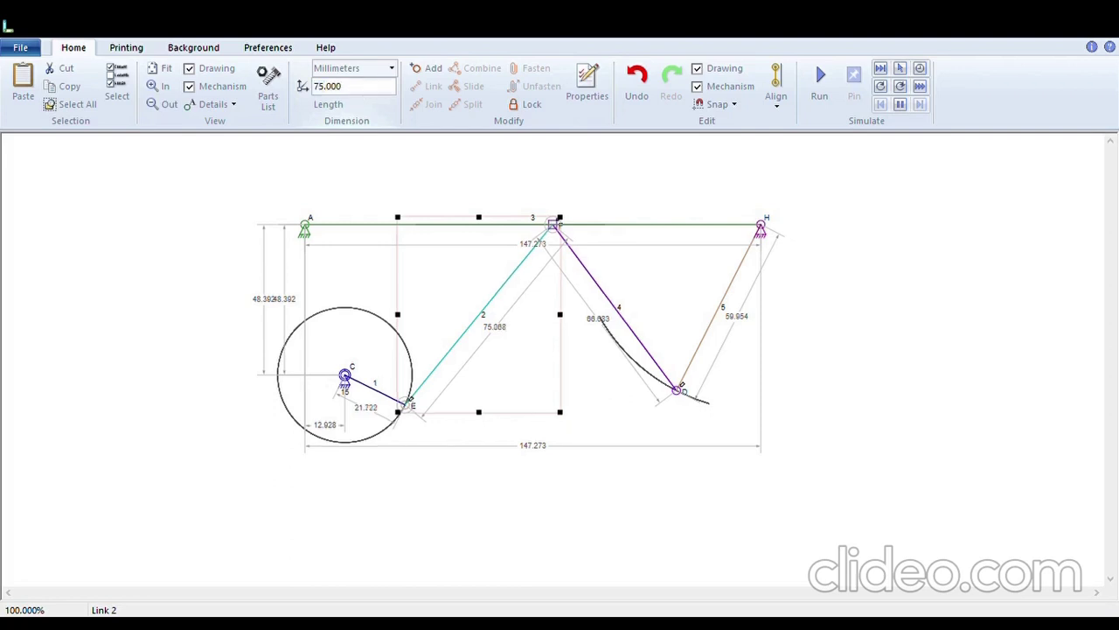
click(635, 85)
click(819, 78)
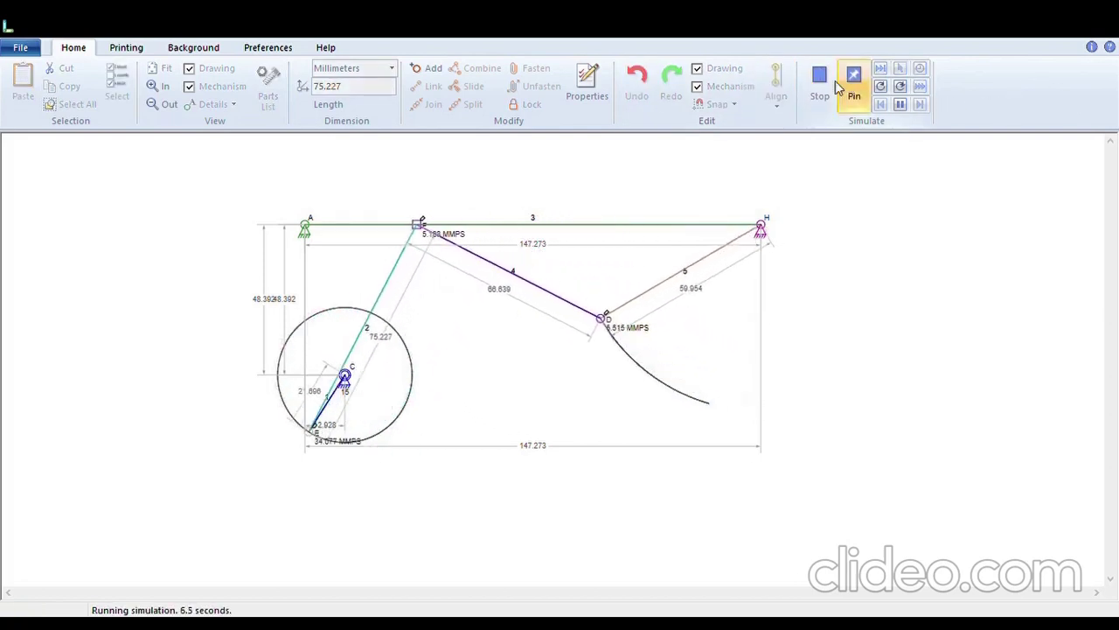
click(820, 83)
key(Escape)
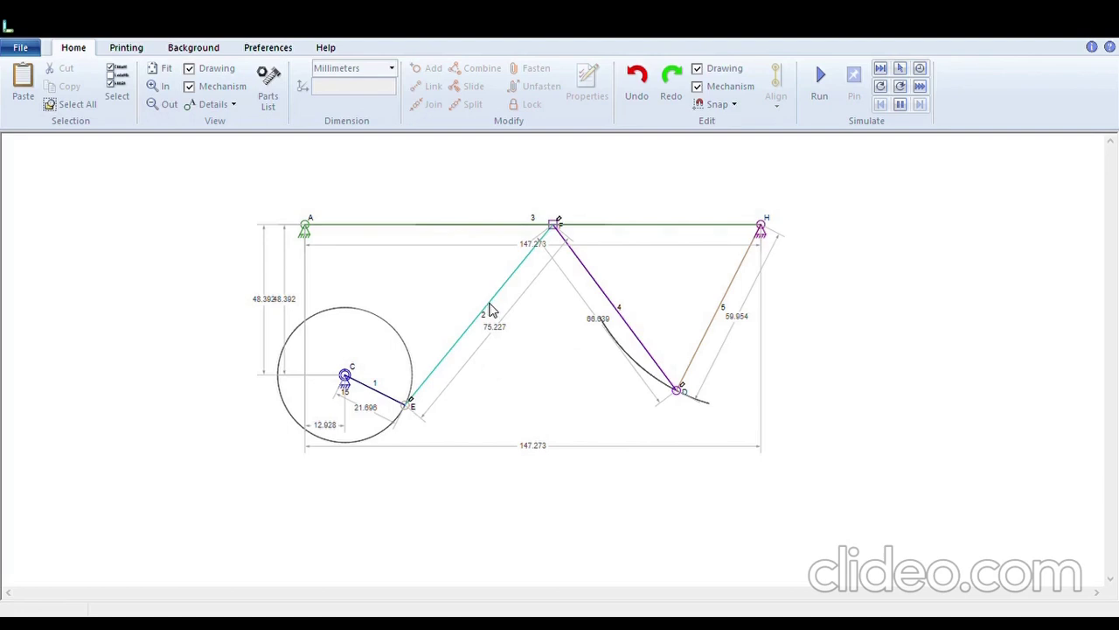
Step: Make links 2, 4, 5 and 1 solid bar-shaped links
click(490, 310)
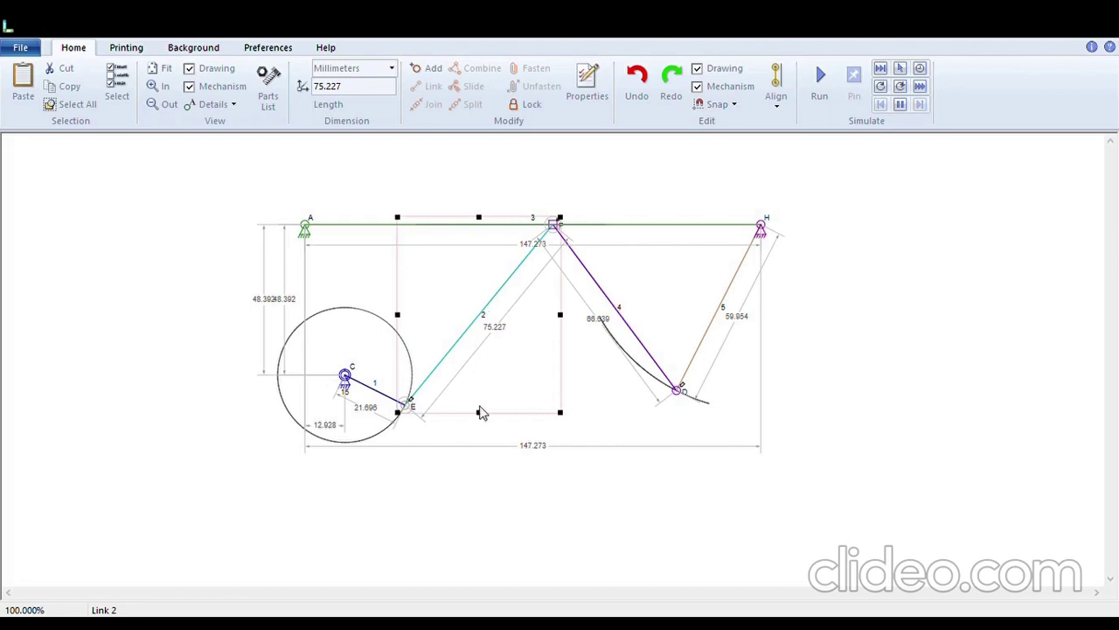
key(Return)
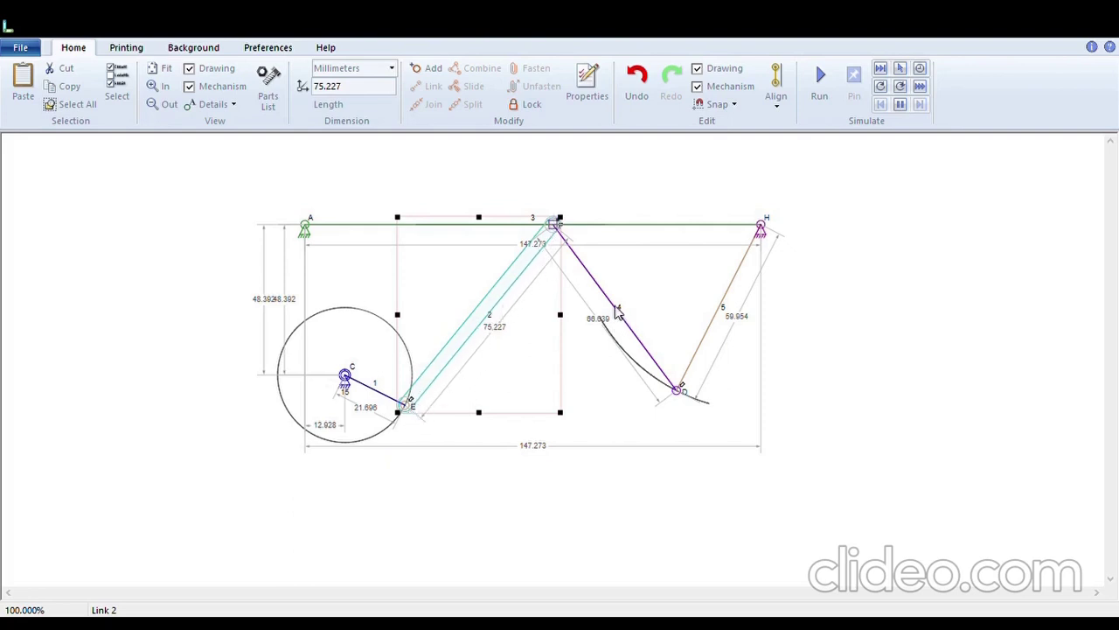
click(617, 313)
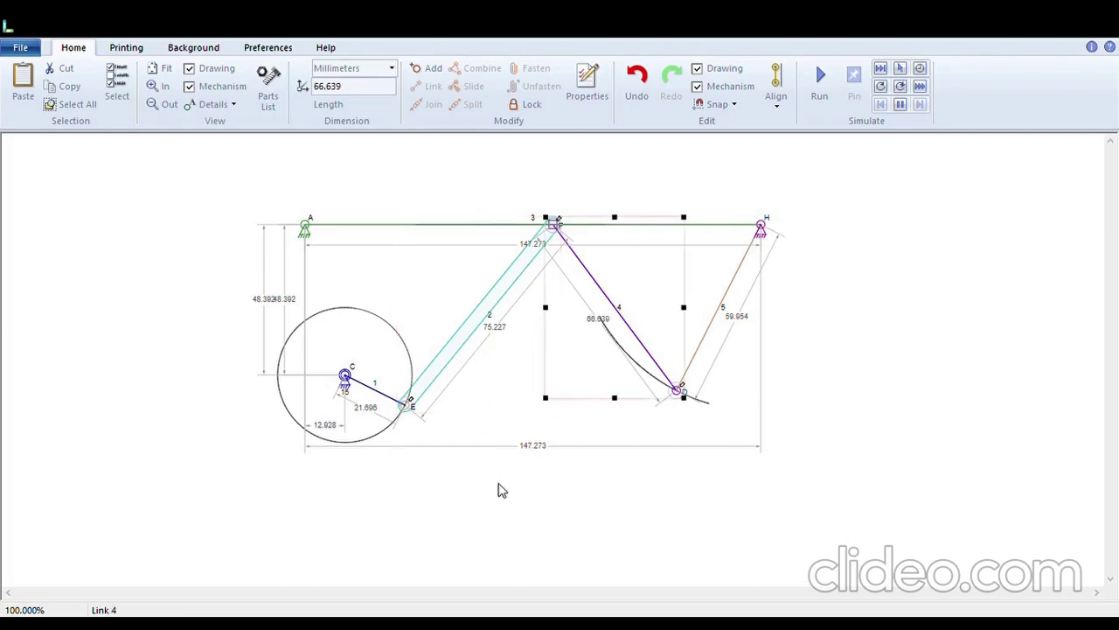
click(712, 327)
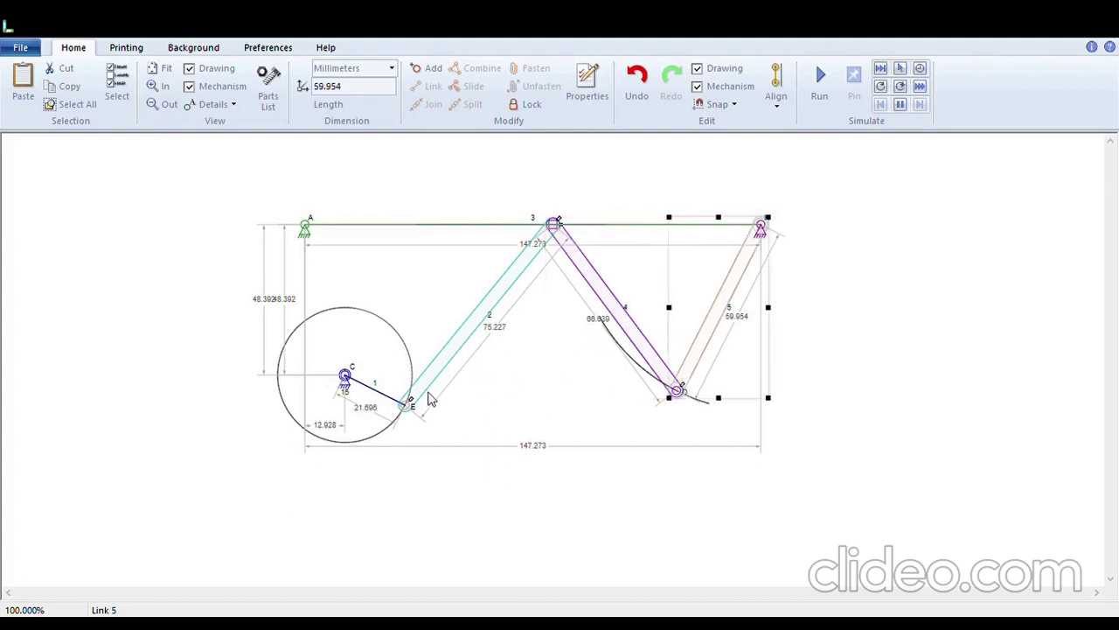
click(389, 402)
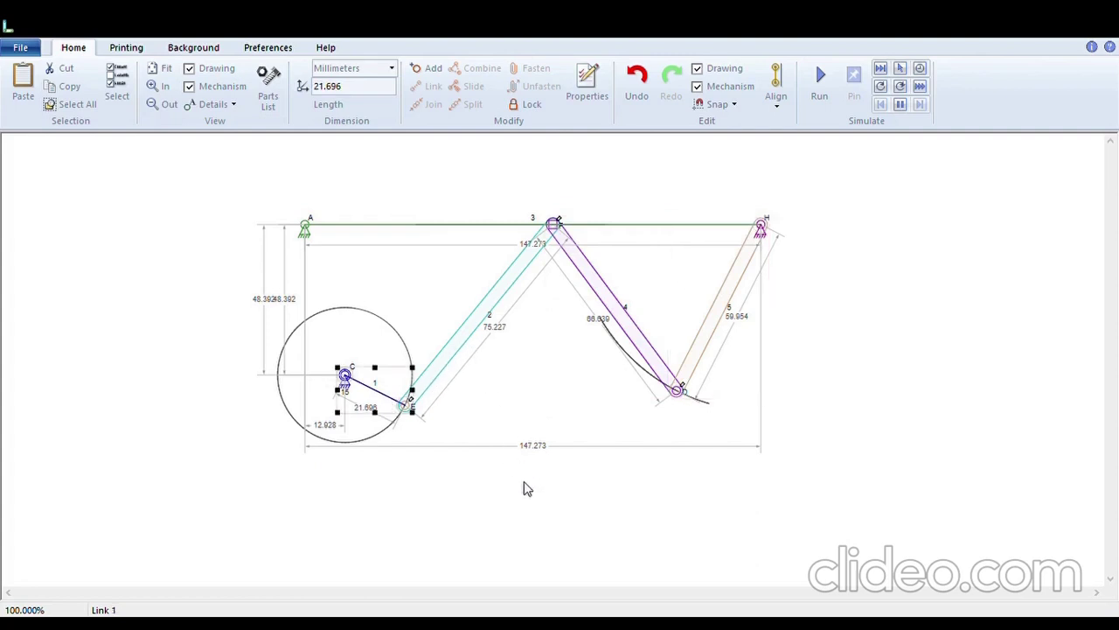
click(821, 88)
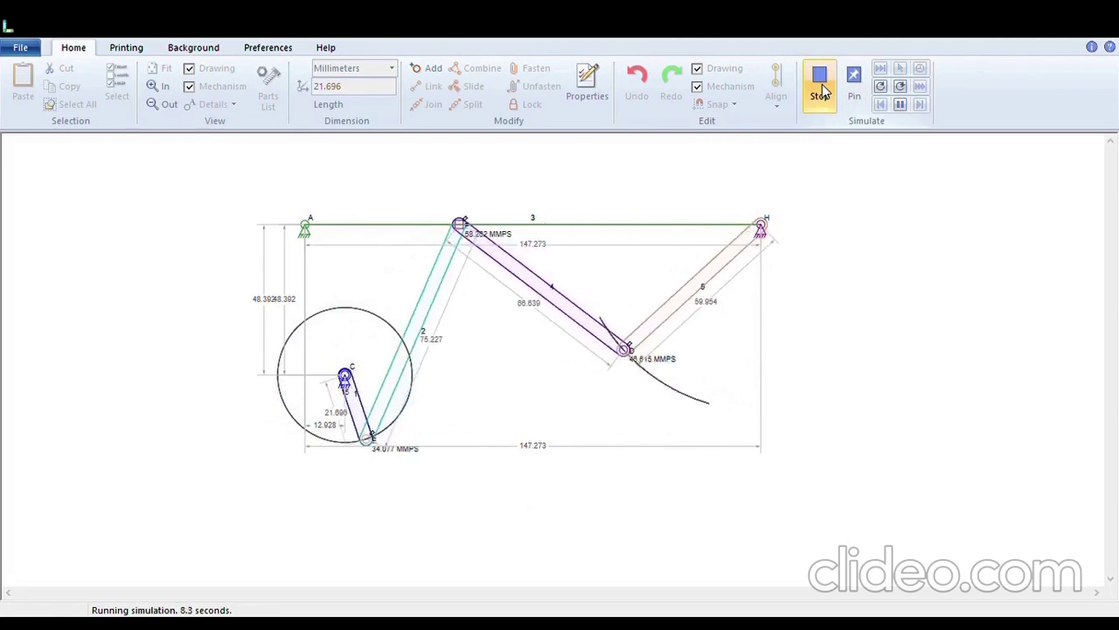
click(820, 85)
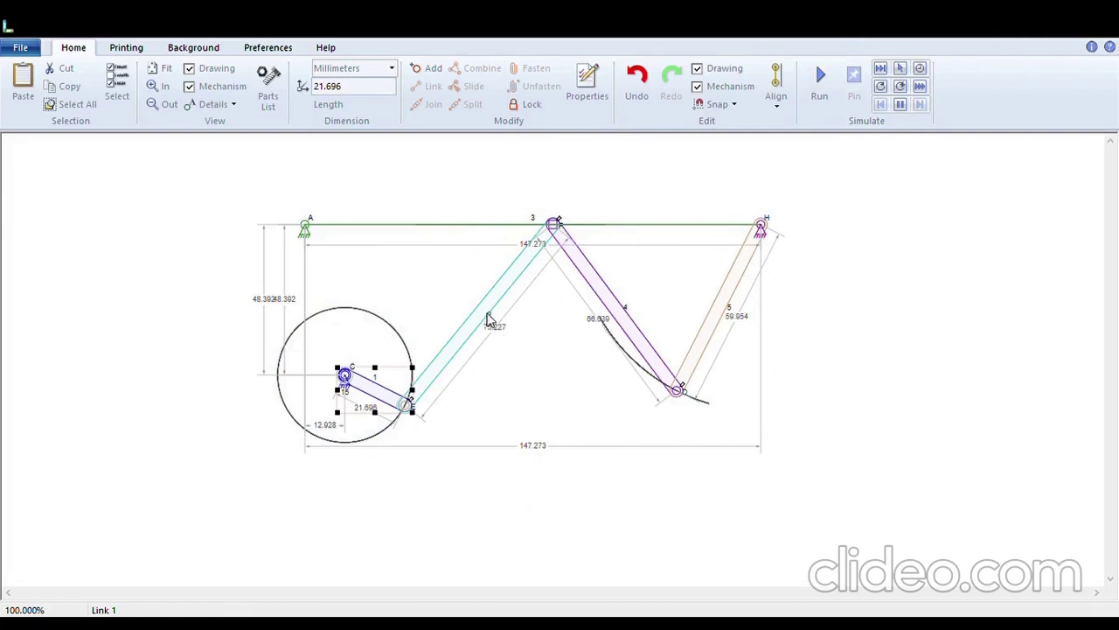
Step: Give the 75.227 mm link 2 the name 'link B'
click(489, 320)
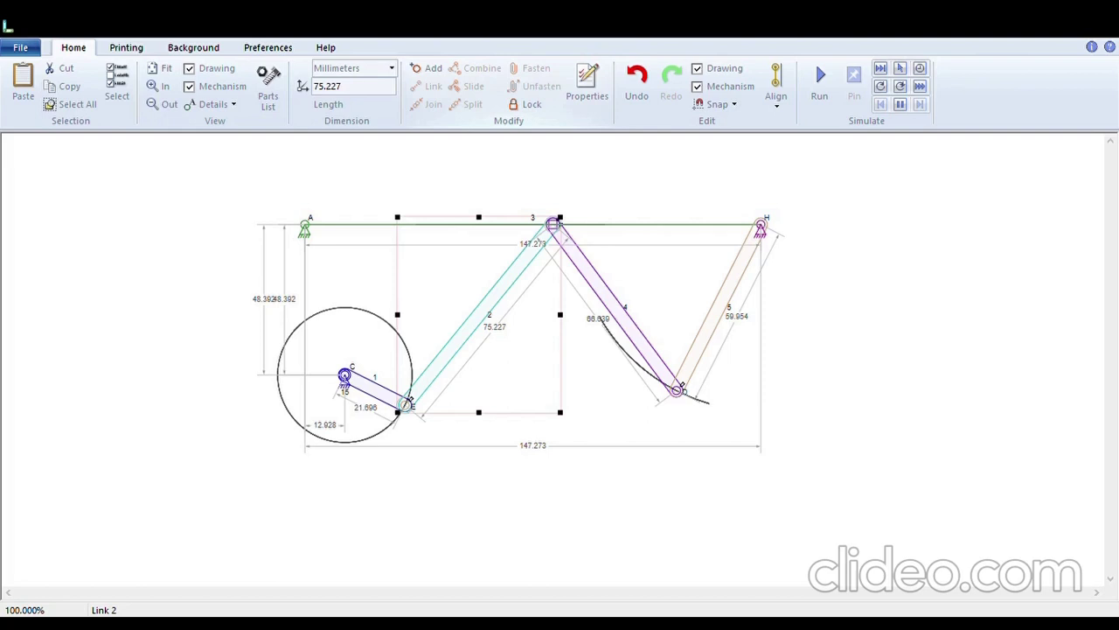
key(Return)
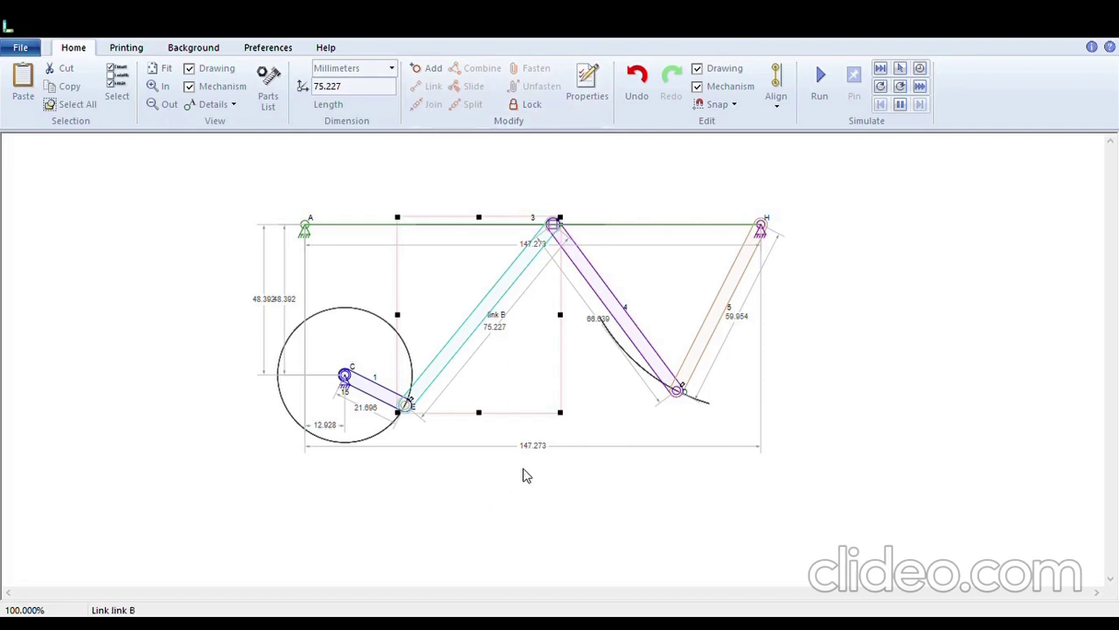